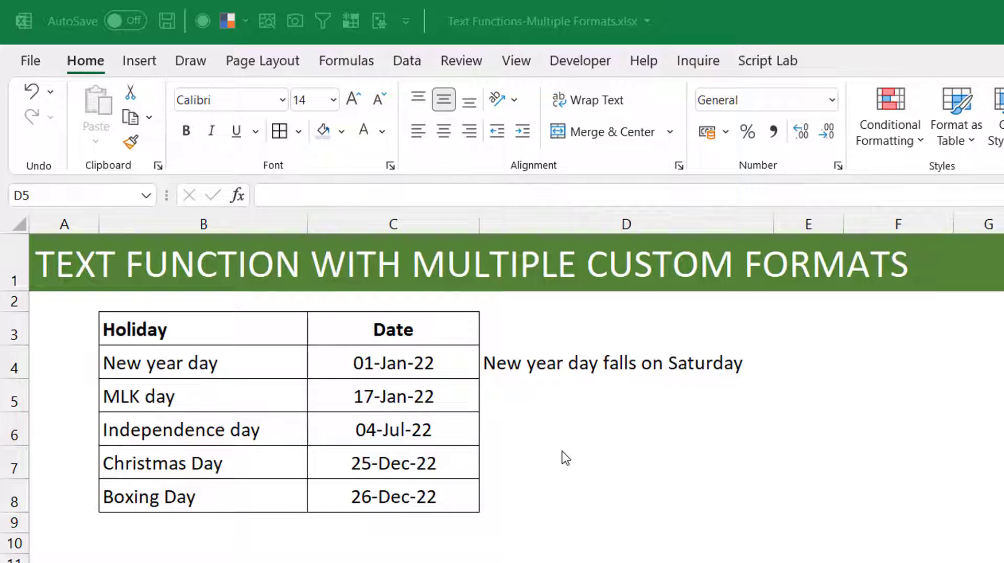
Replace the content of D4 with the formula =B4&" falls on "&C4 to join the holiday name and date.
left_click(523, 356)
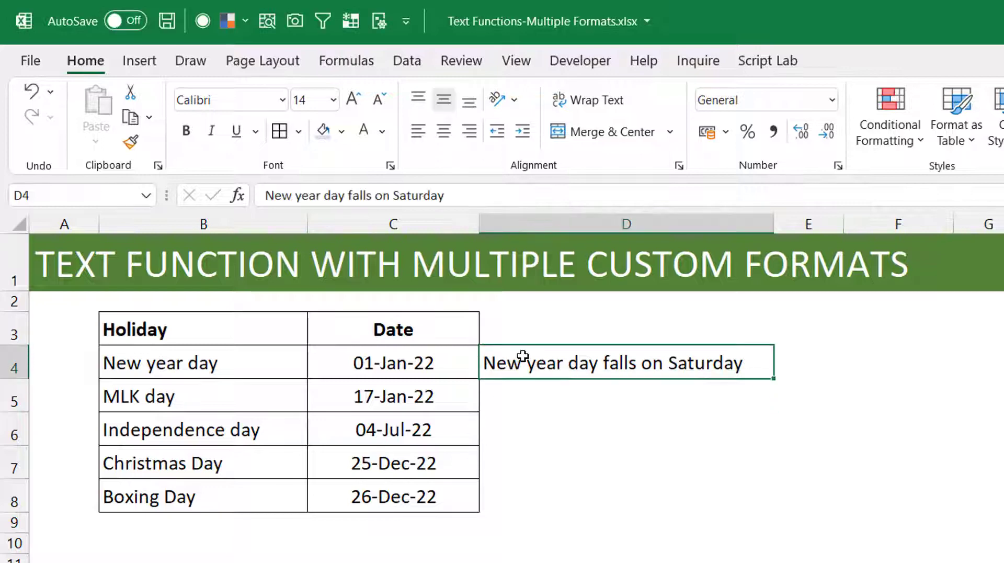
key("Delete")
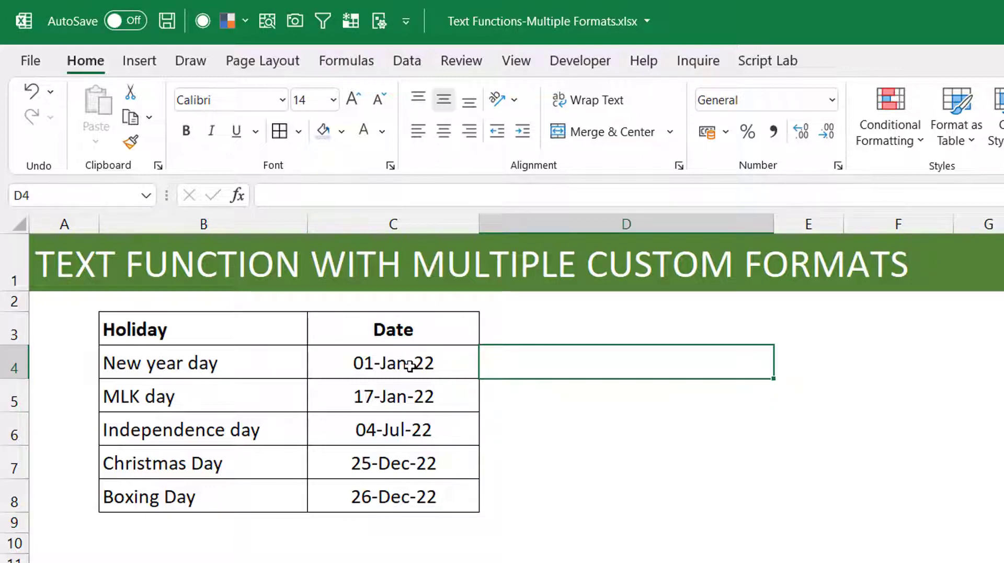
type("=")
left_click(239, 357)
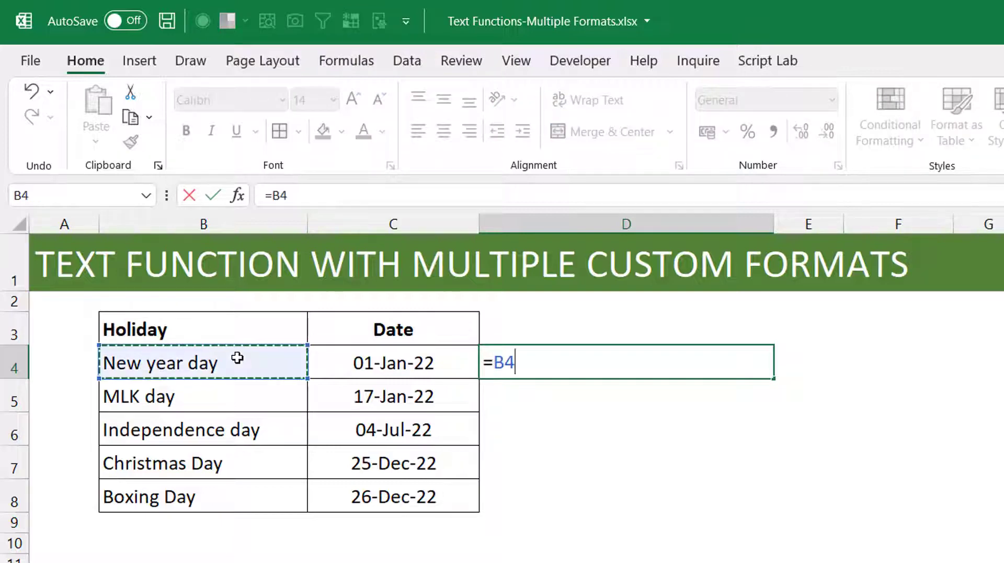
type("&")
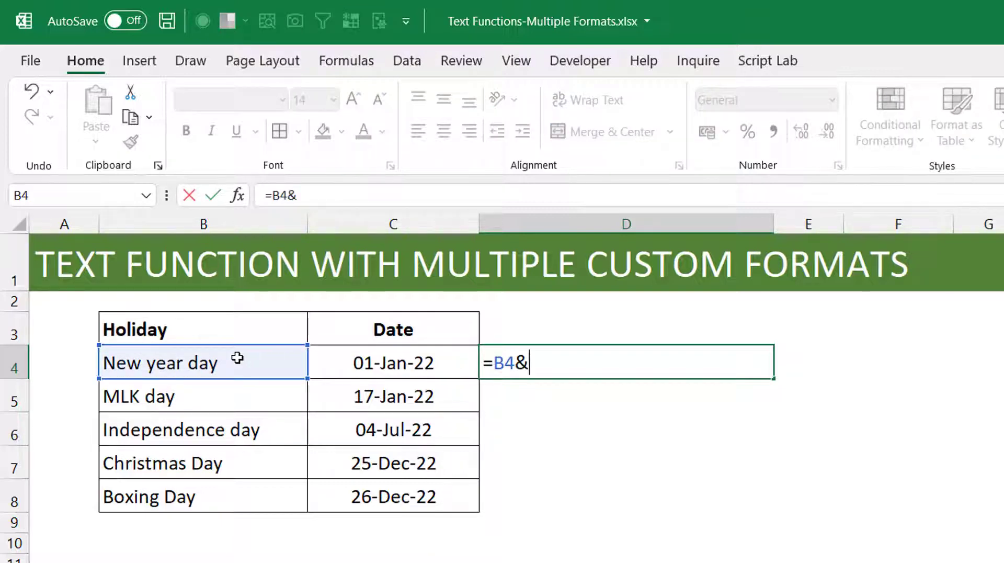
type("\" falls on ")
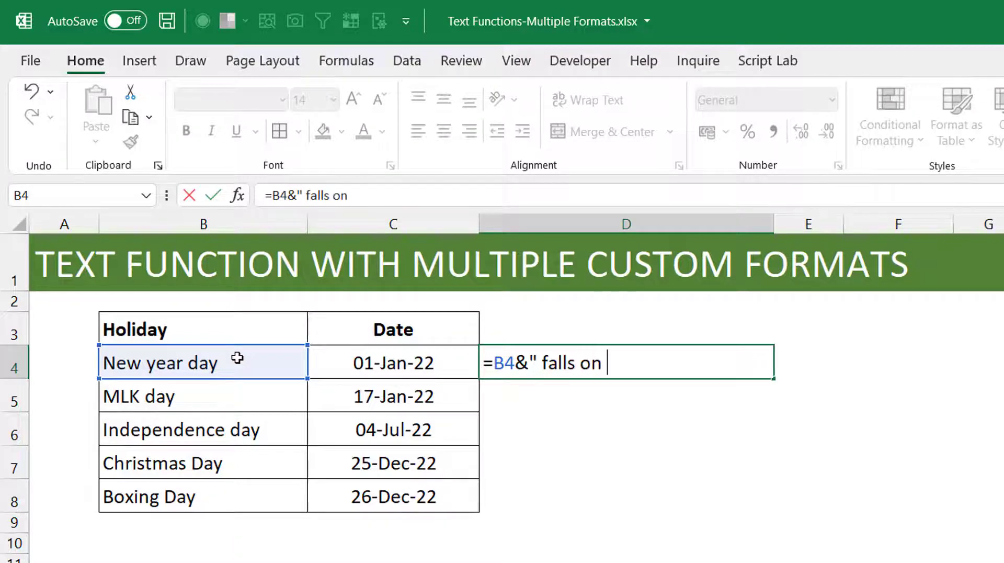
type("\"&")
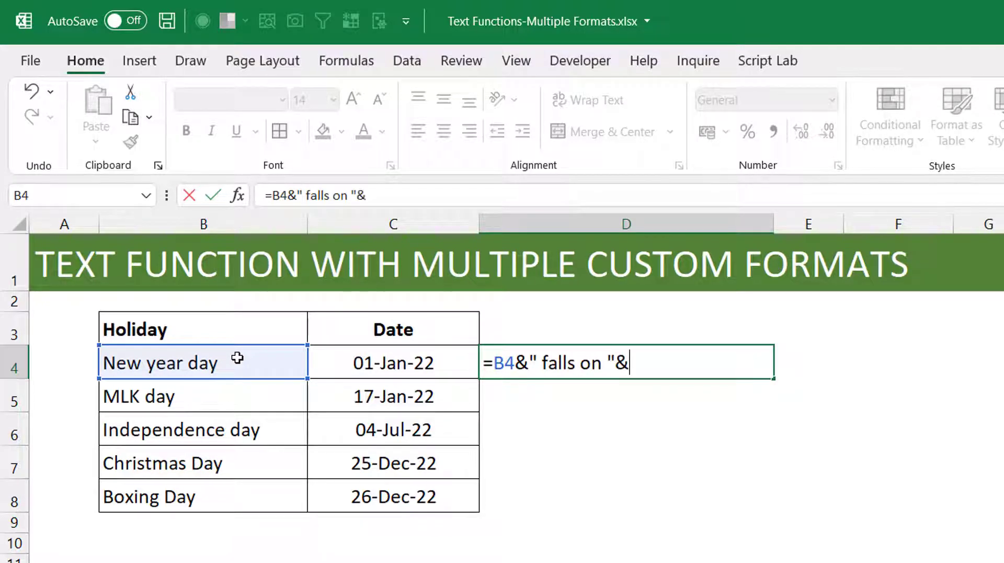
left_click(347, 361)
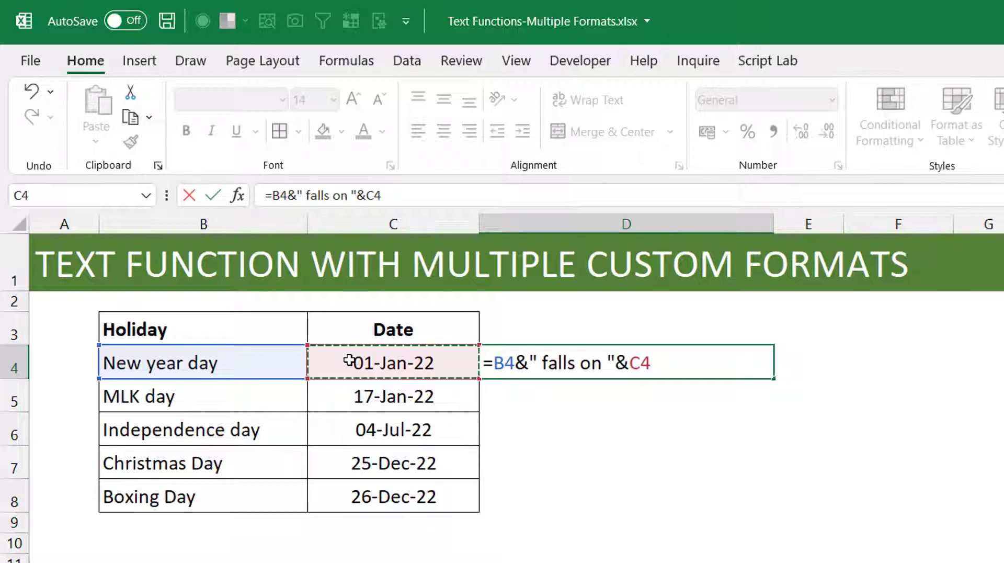
key("ctrl+Return")
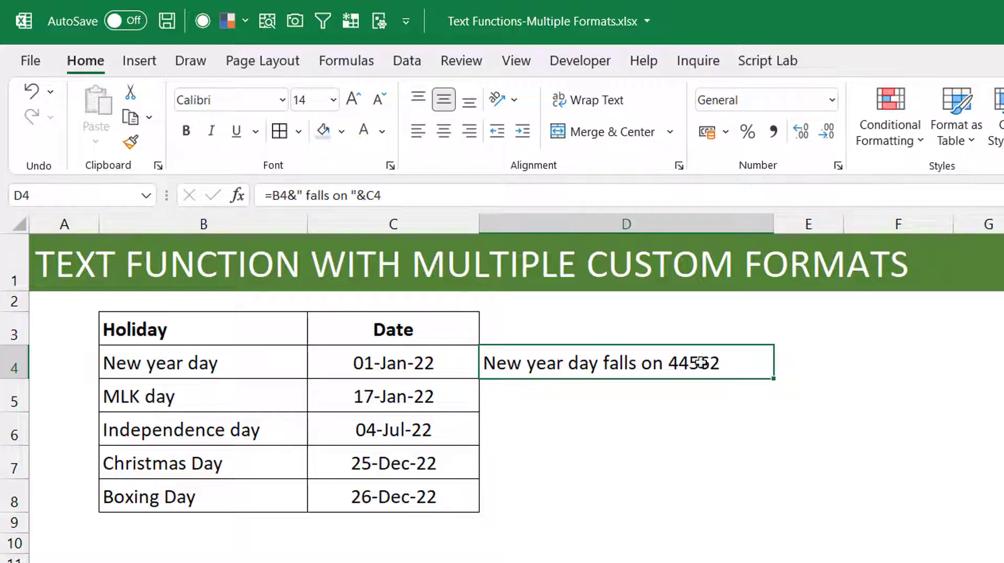
Switch the New year day date in C4 to General number format and back to a date format.
left_click(415, 362)
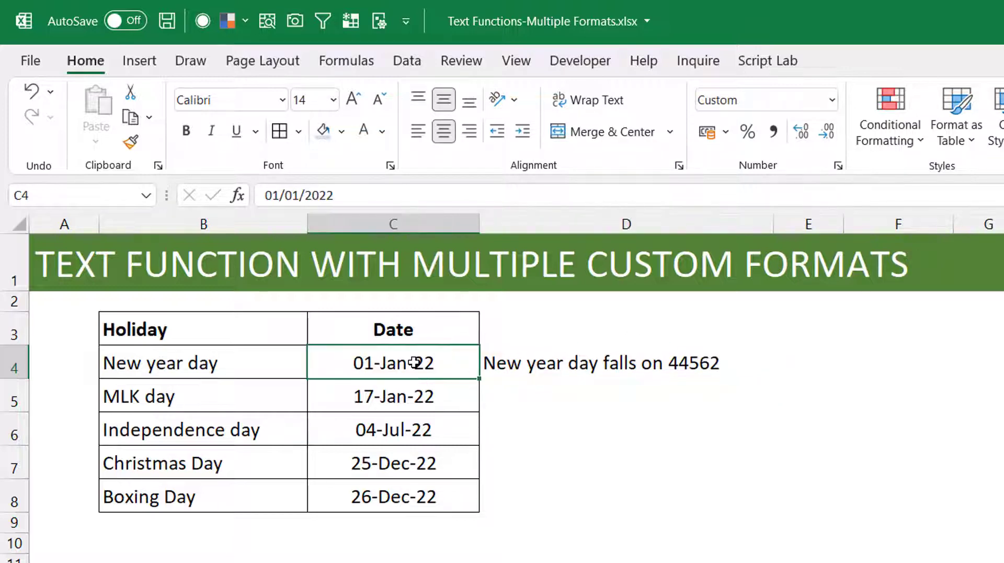
left_click(517, 369)
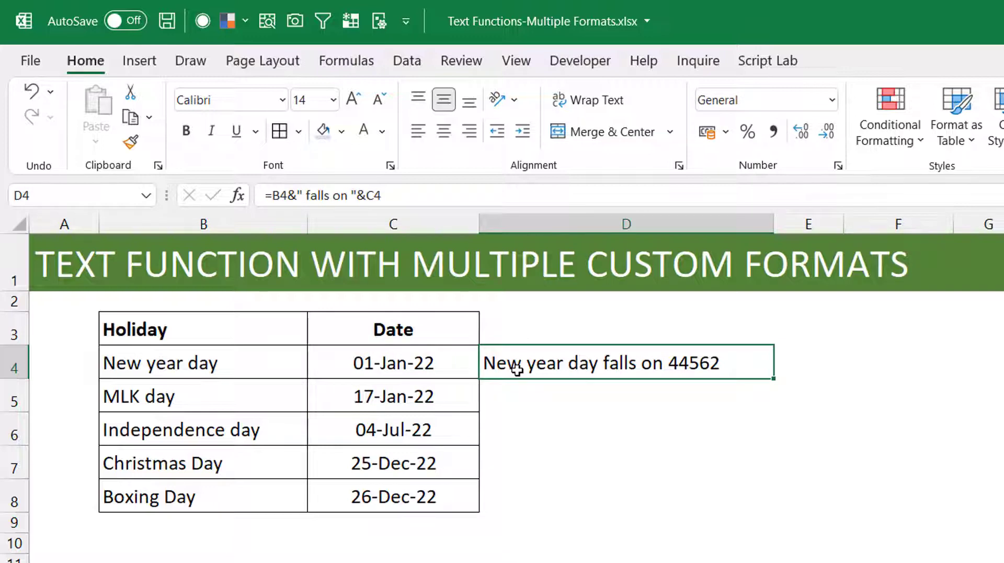
left_click(416, 361)
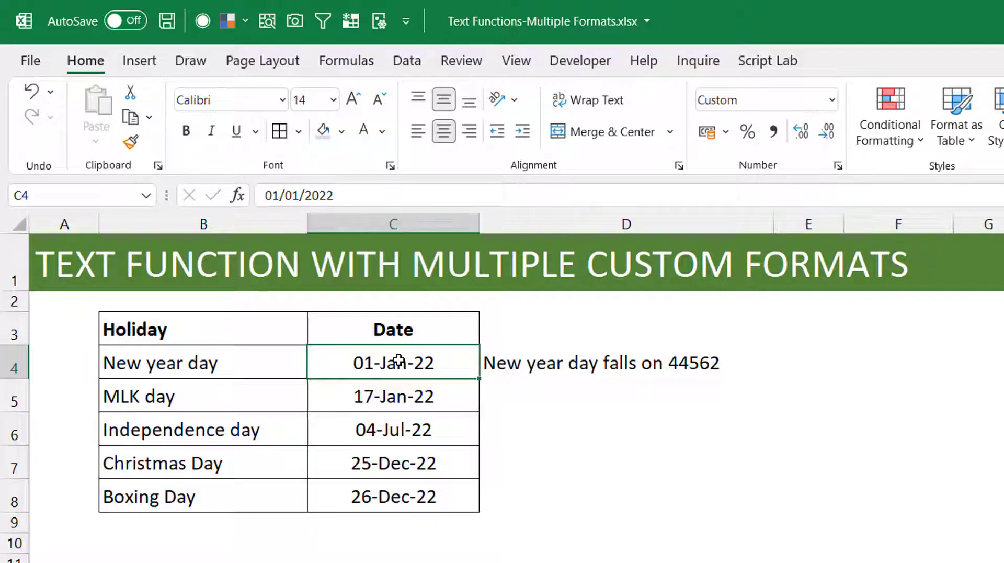
key("ctrl+shift+grave")
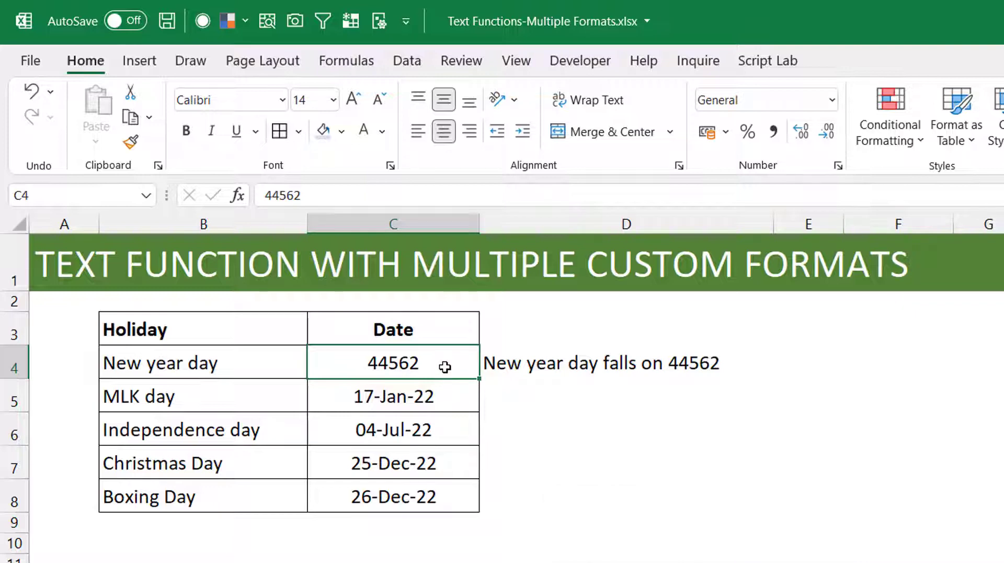
key("ctrl+shift+3")
Wrap the C4 reference in D4's formula in a TEXT function with the format "dd-mmm-yy".
left_click(531, 361)
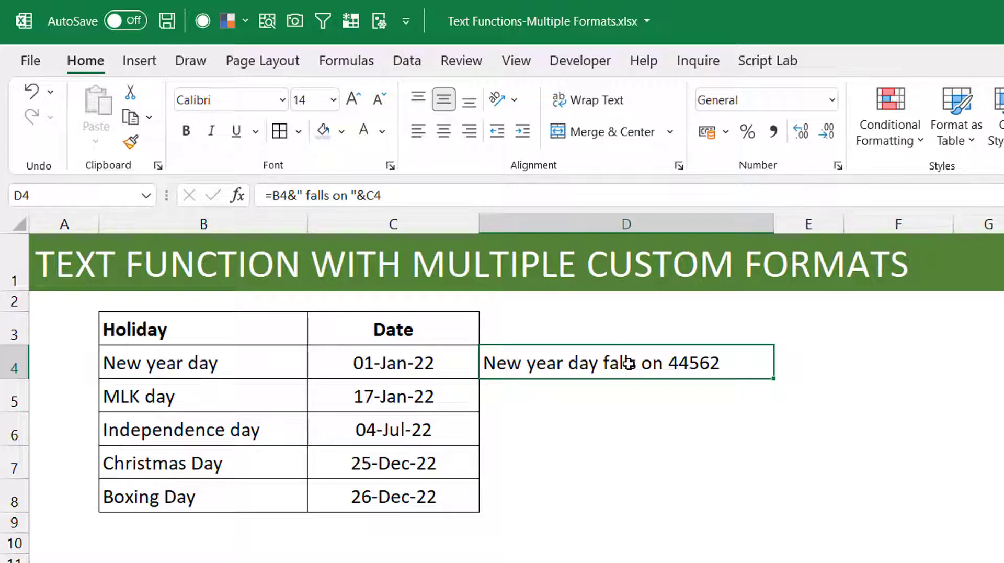
left_click(368, 194)
type("Tex")
key("Tab")
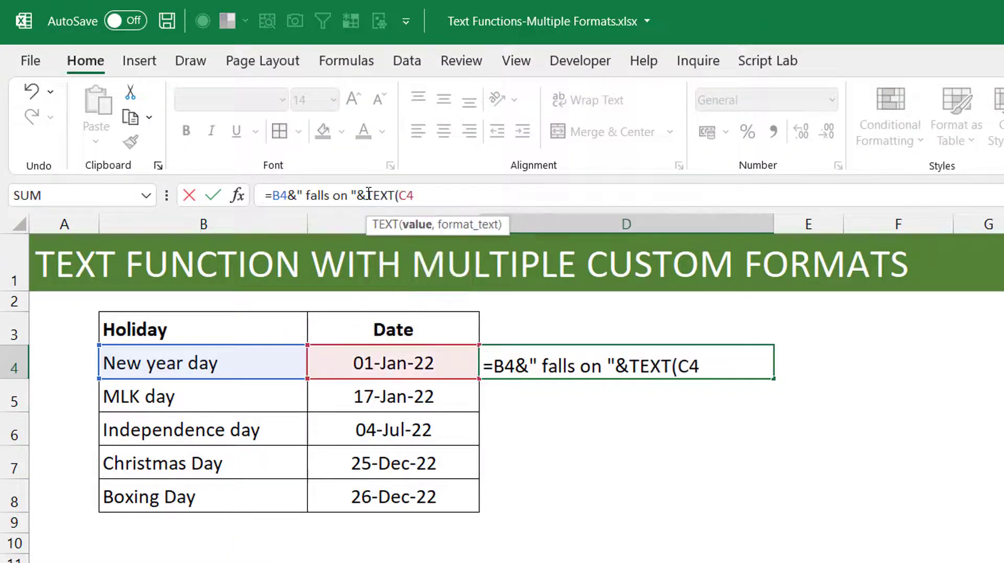
left_click(439, 196)
type(",")
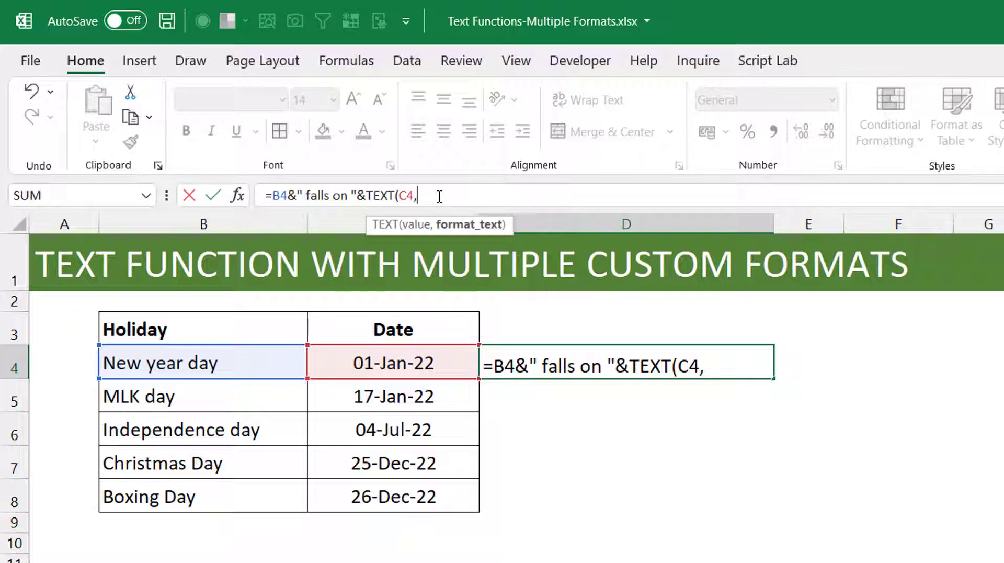
type("\"dd-,")
key("BackSpace")
type("mmm0")
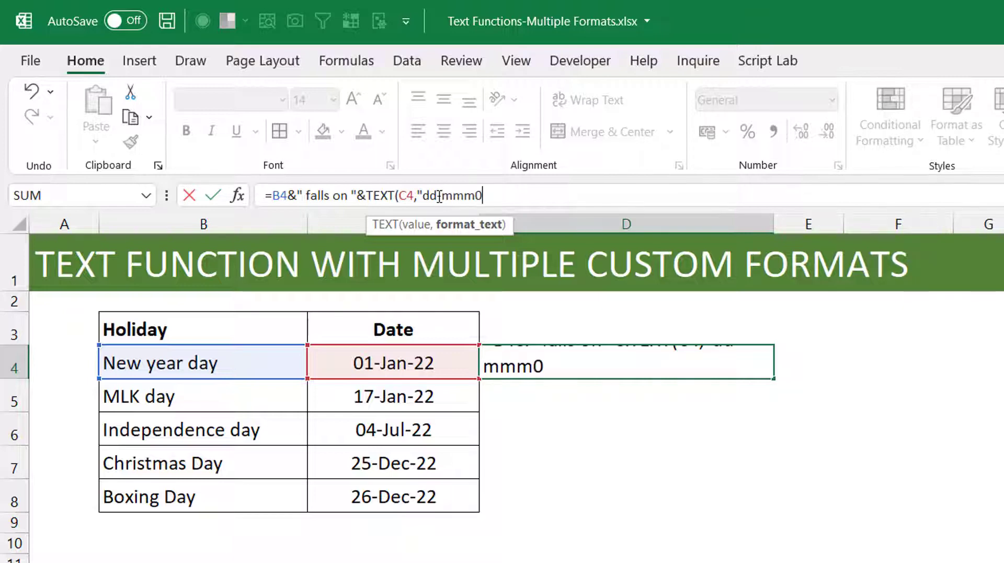
key("BackSpace")
type("-")
type("yy\")")
key("ctrl+Return")
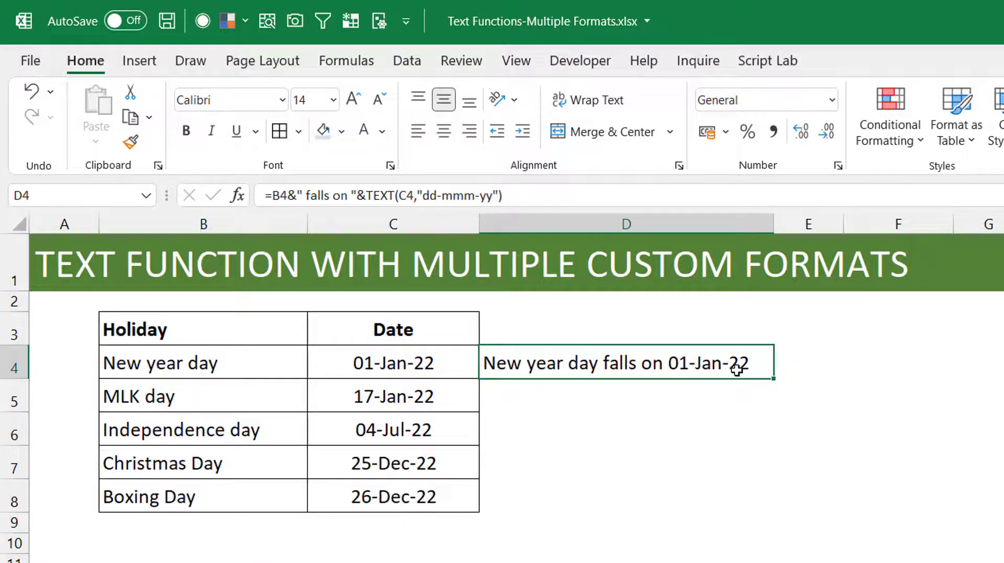
Change the TEXT format code in D4's formula to "dddd" to return the weekday name.
left_click(439, 195)
left_click_drag(439, 195, 496, 199)
type("dd")
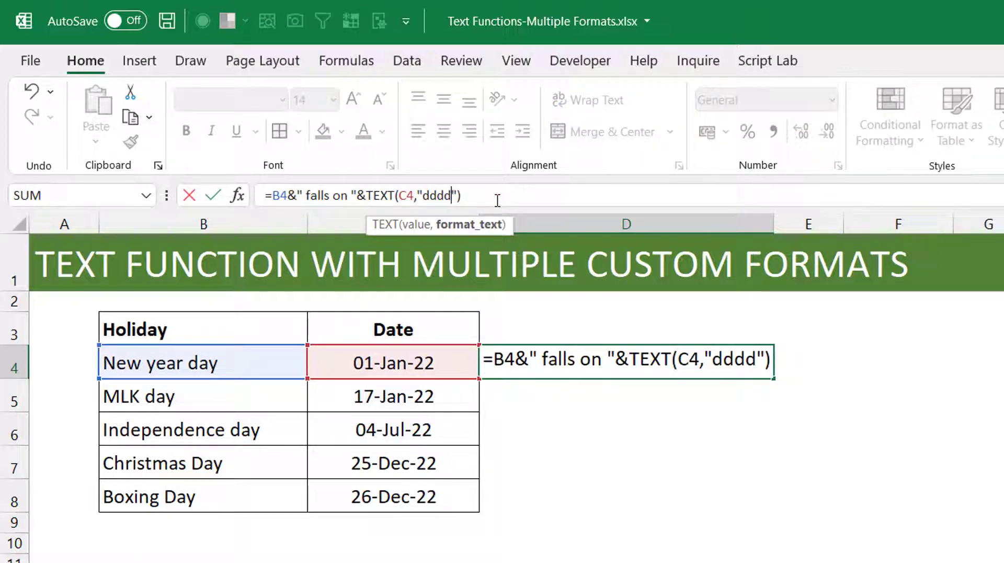
key("ctrl+Return")
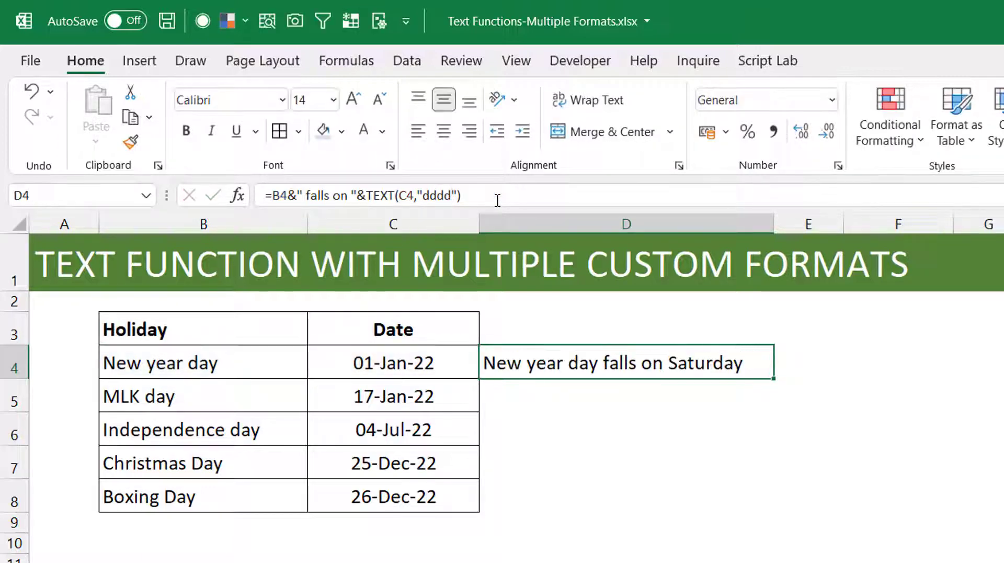
Fill the D4 formula down to D8 for the remaining holidays.
double_click(774, 378)
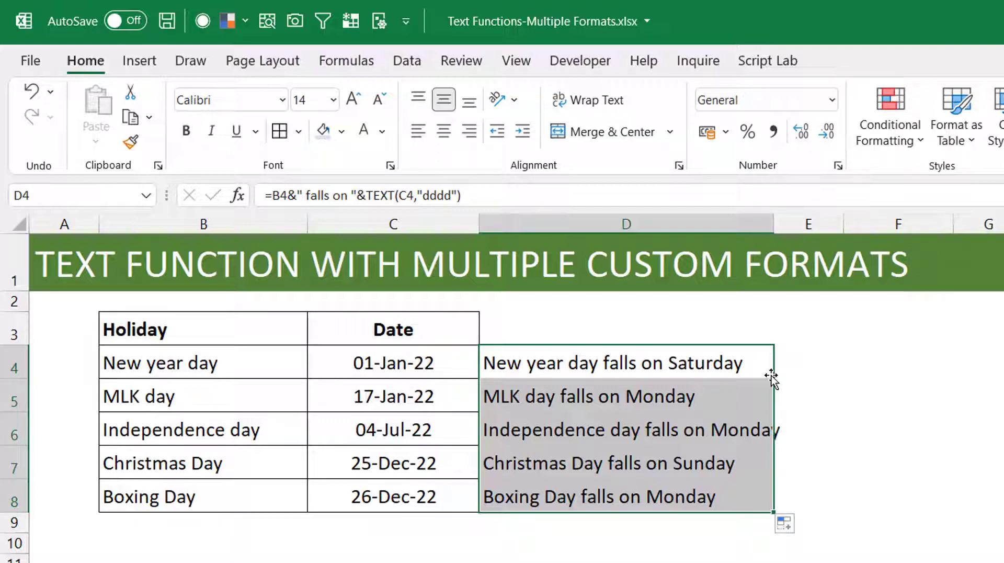
left_click(444, 195)
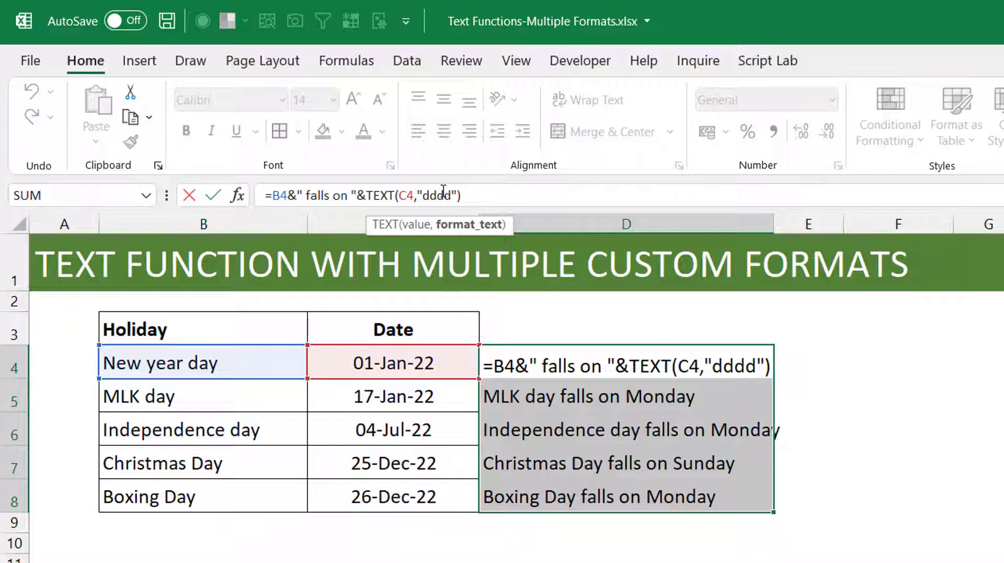
key("ctrl+Return")
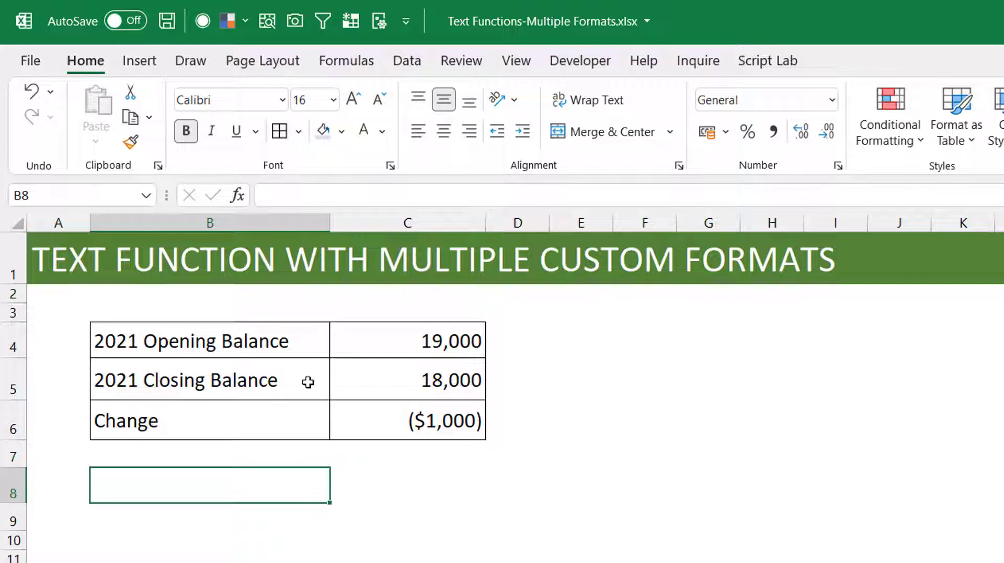
Examine the Change formula in C6 and the balance cells it references.
left_click(404, 424)
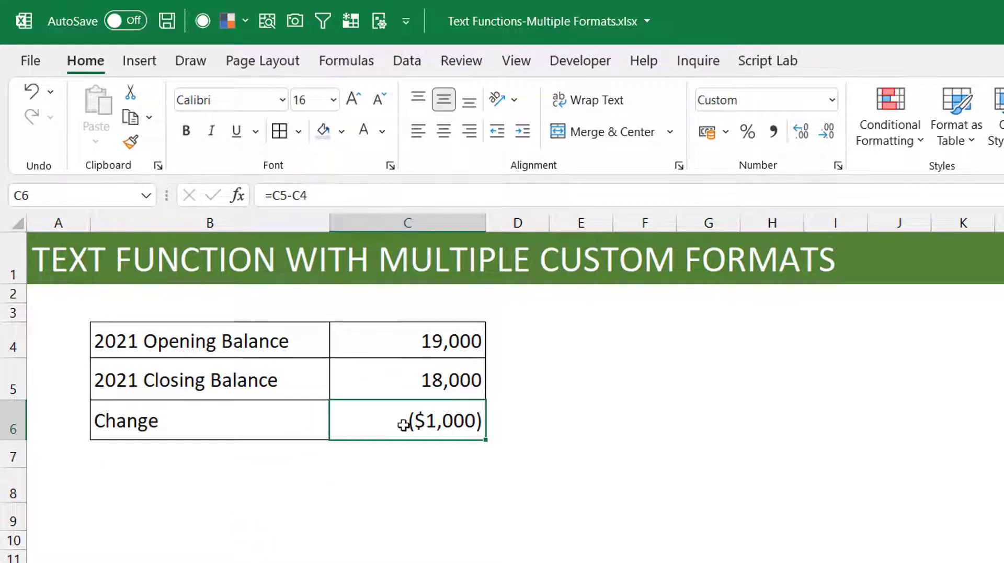
double_click(403, 424)
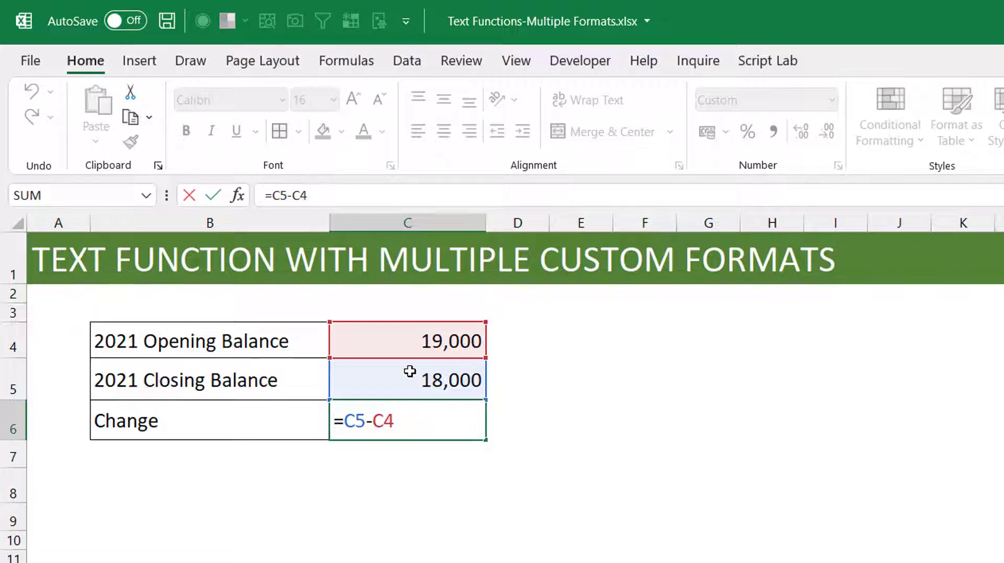
key("Escape")
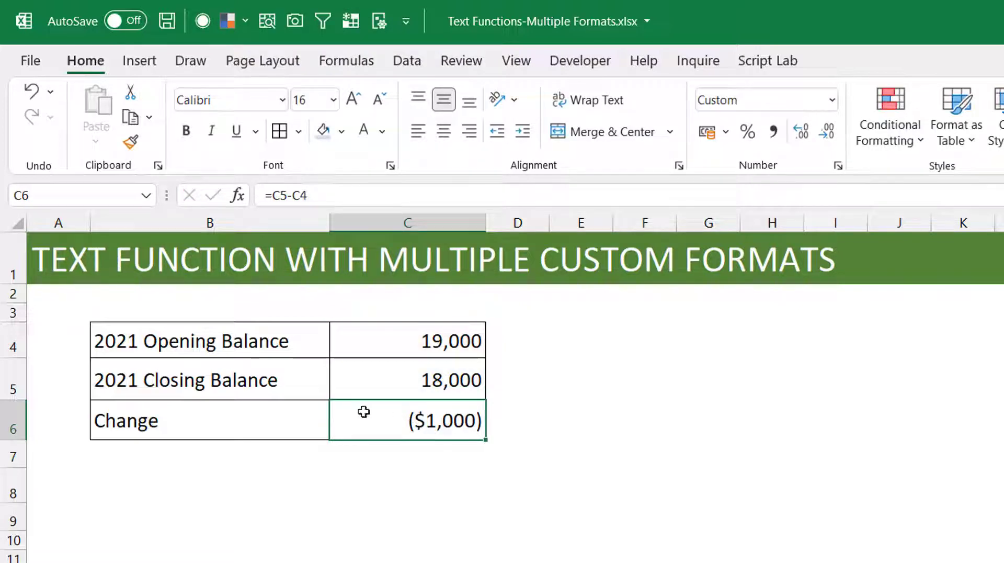
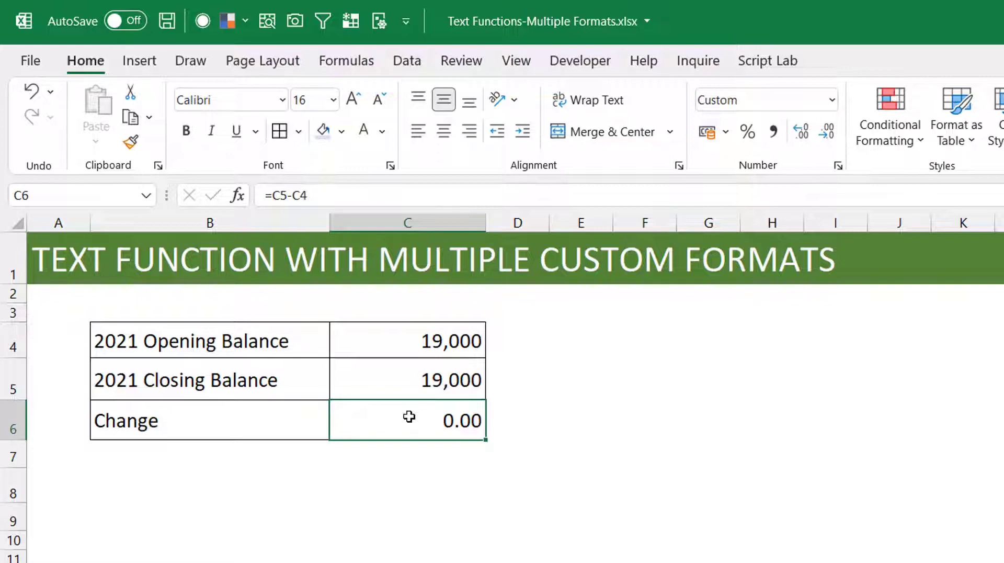
Enter the formula ="The change in the year is "&C6 in B8.
left_click(232, 479)
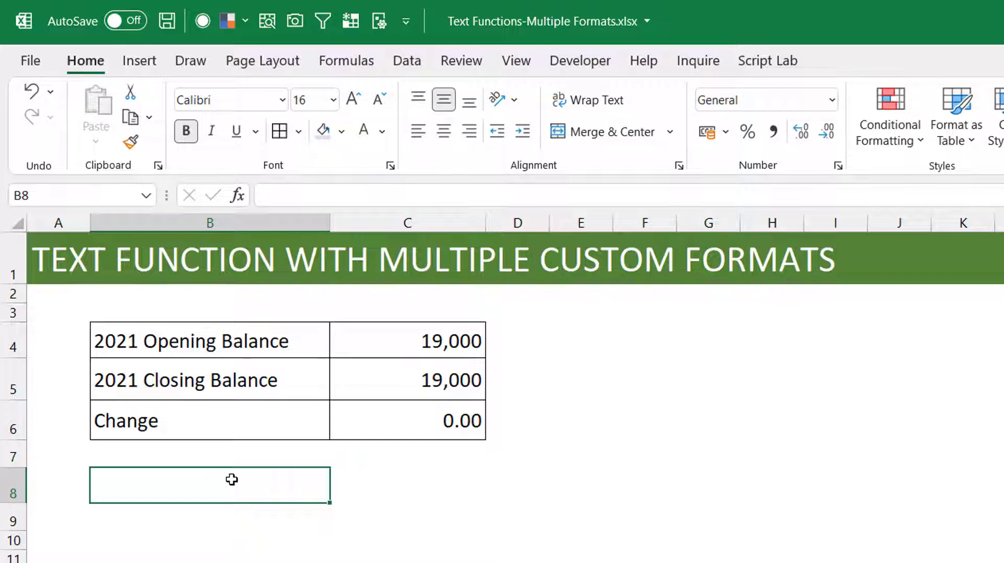
type("=")
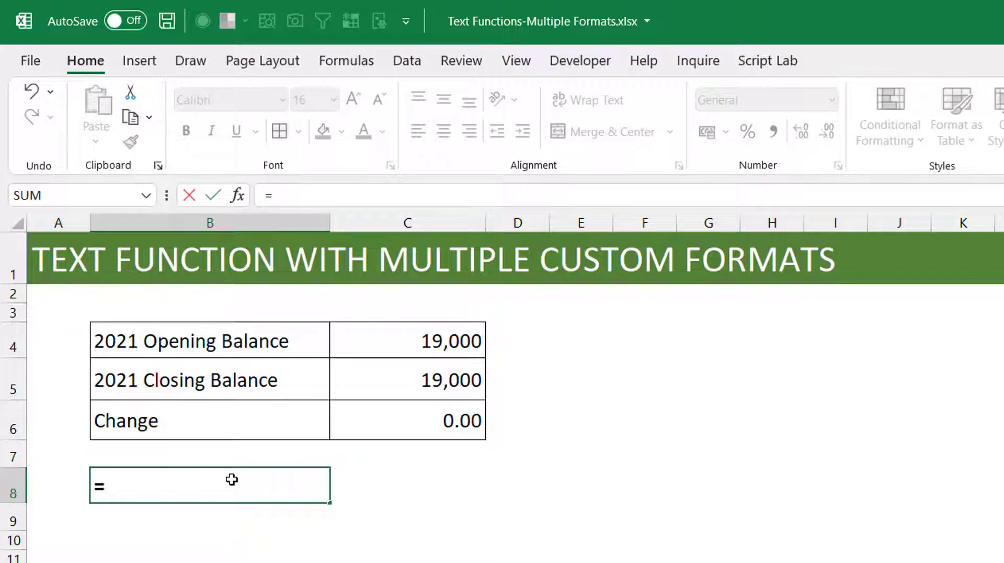
type("\"The change")
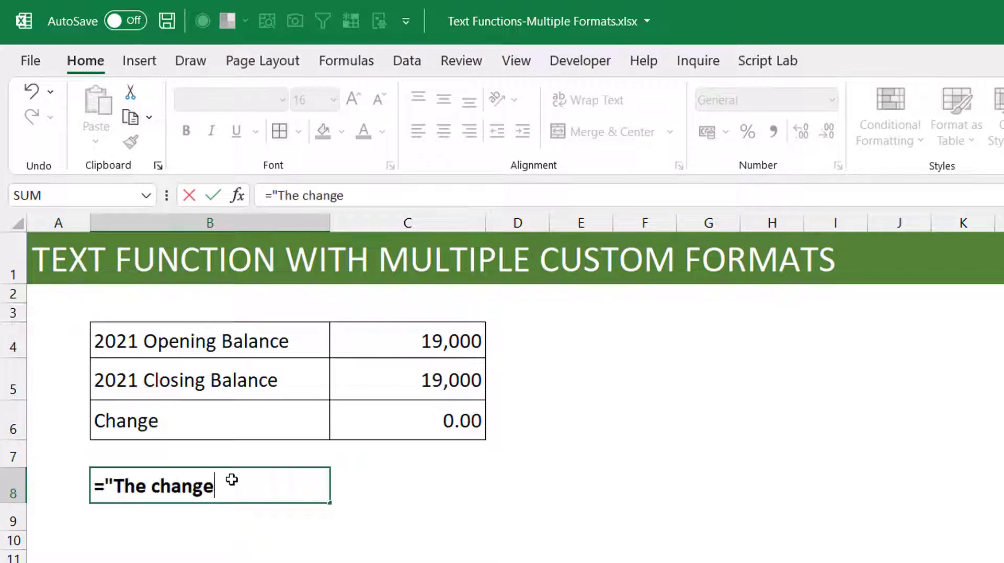
type(" in the year")
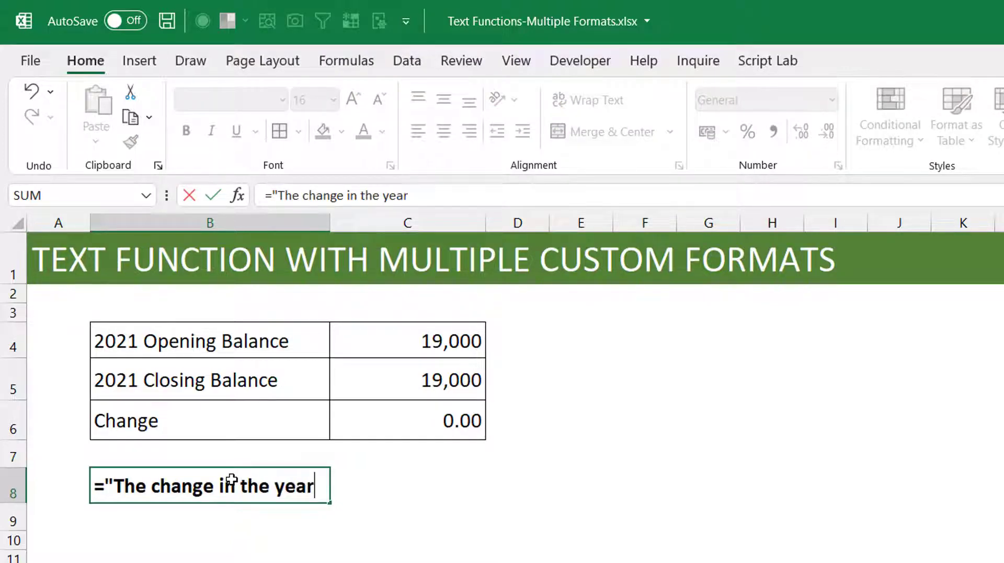
type(" is \"&")
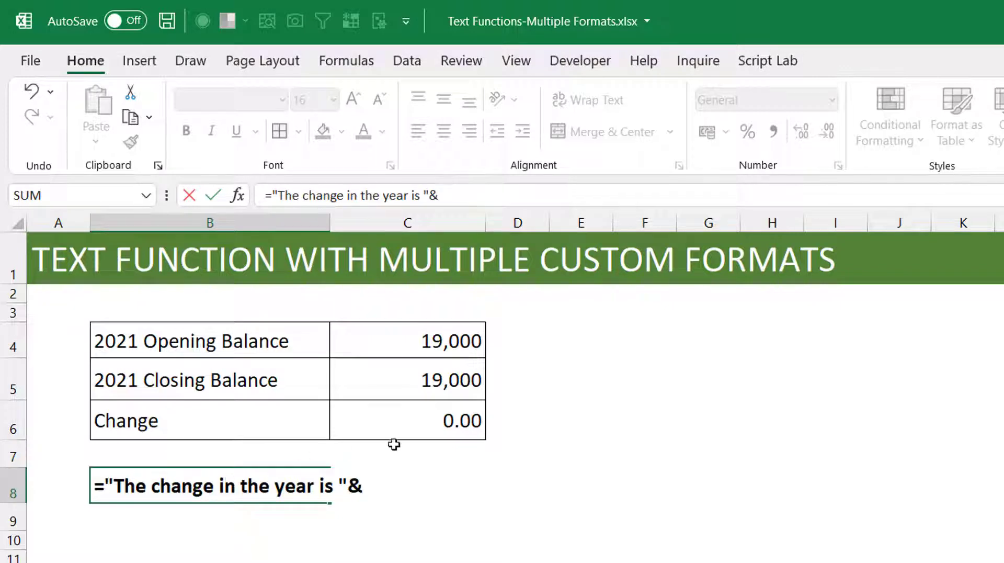
left_click(410, 426)
key("ctrl+Return")
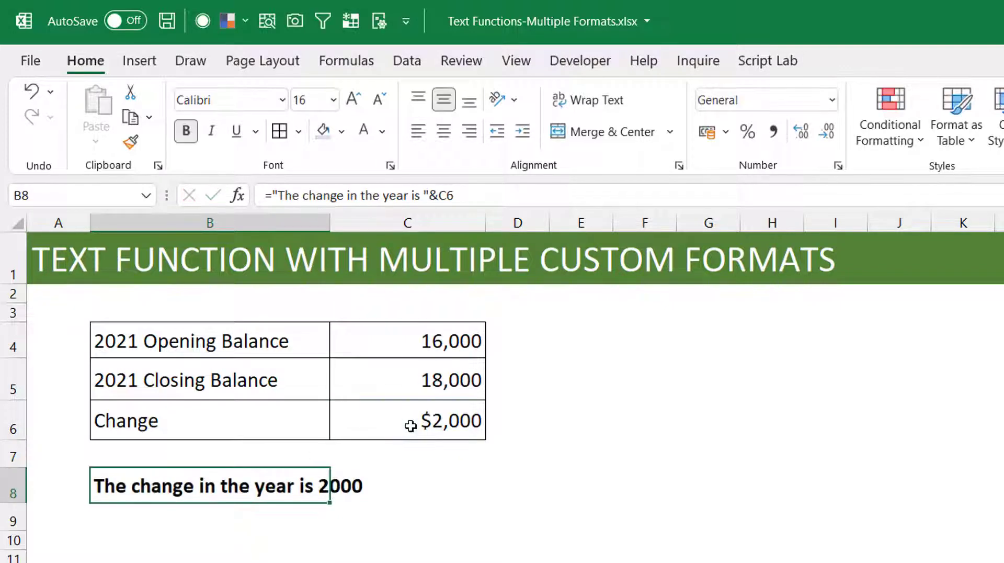
Recalculate the worksheet twice to compare the number in B8's sentence with the formatted Change value.
left_click(555, 479)
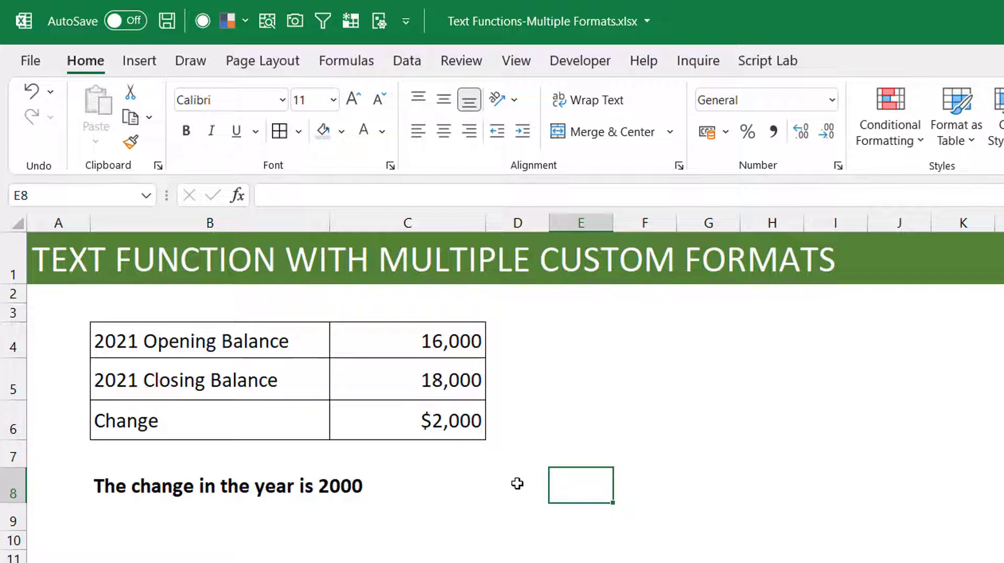
key("F9")
key("F9")
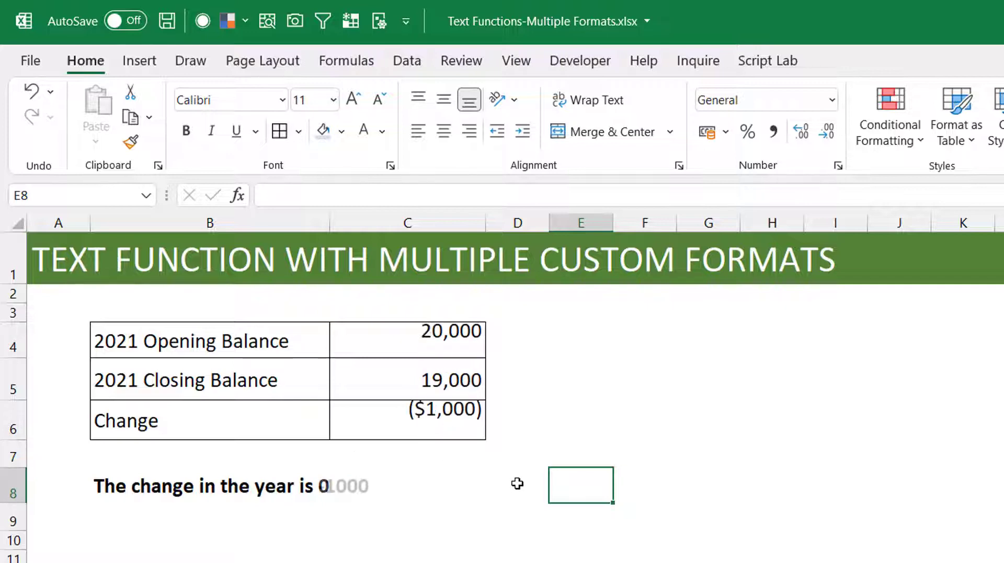
left_click(156, 485)
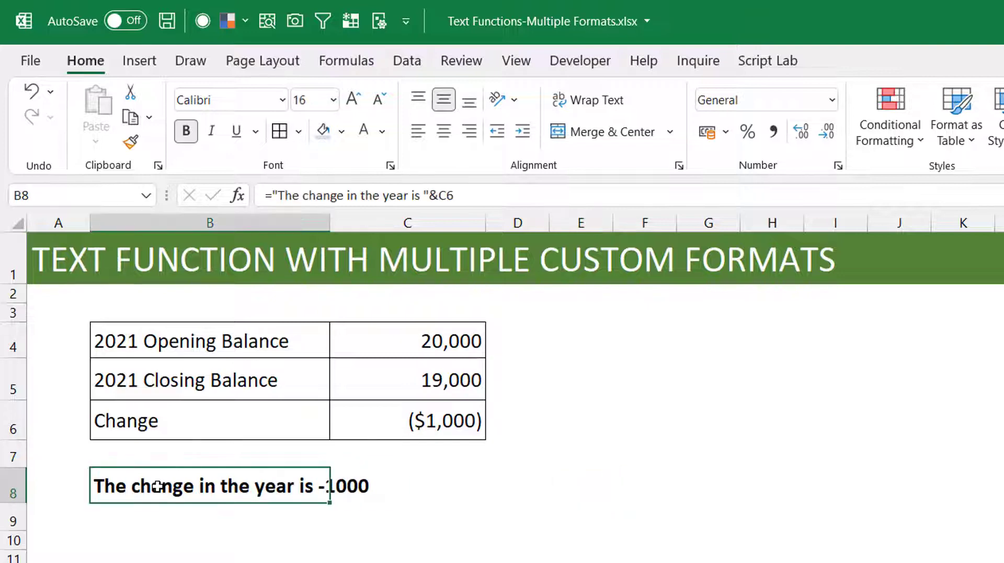
Wrap the C6 reference in B8's sentence formula in a TEXT function with the format "$#,000".
left_click(438, 197)
type("text")
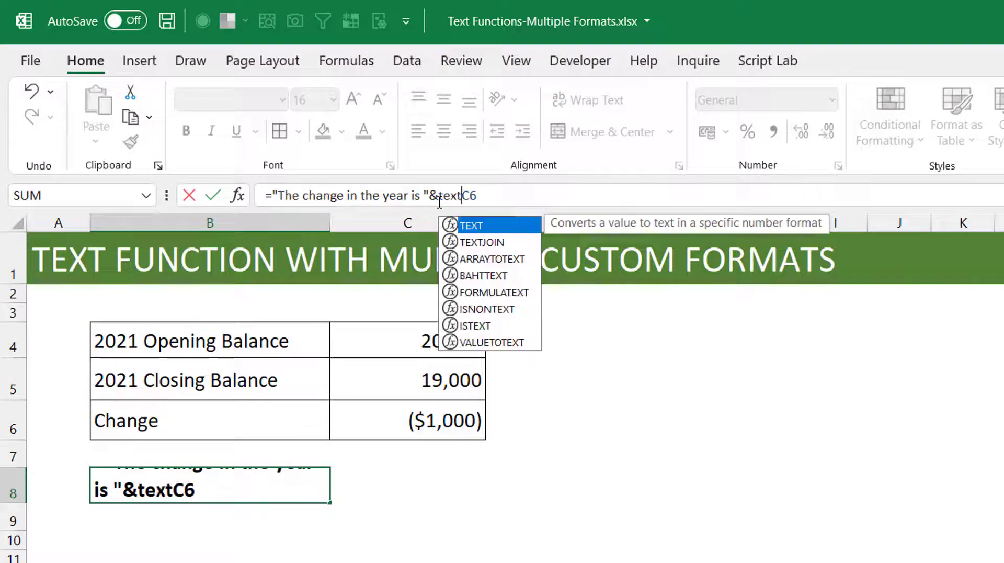
key("Tab")
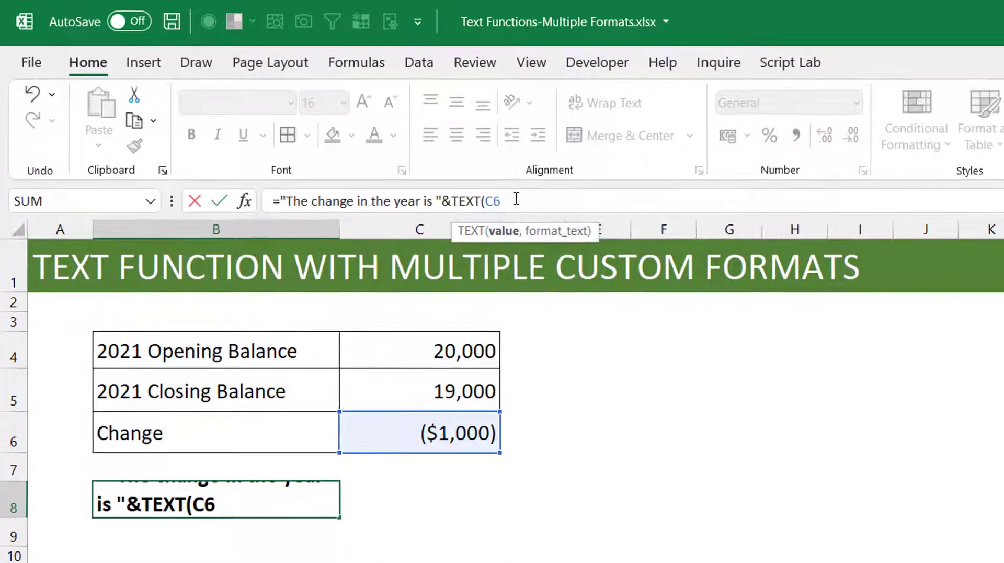
type(",\"$")
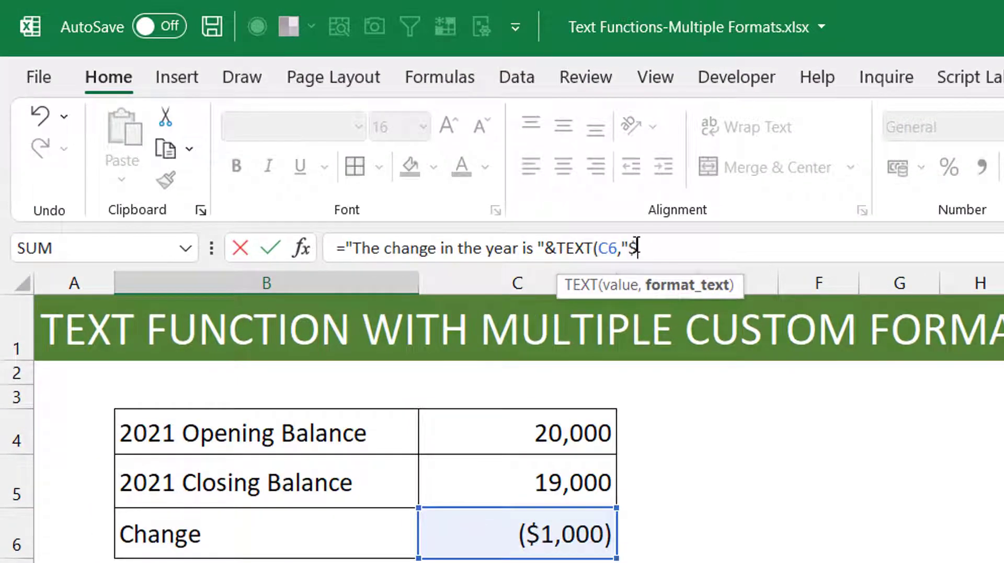
type("#,000")
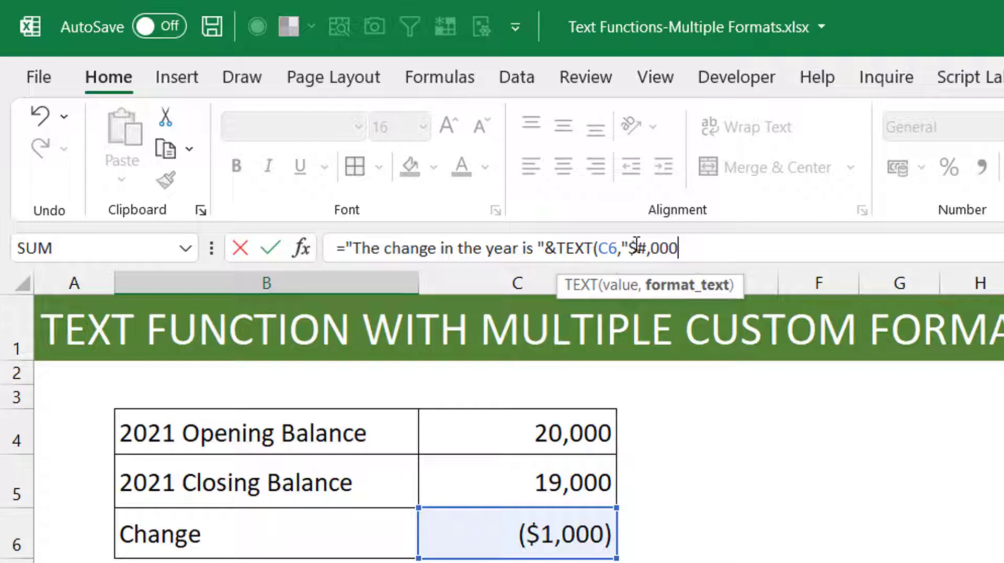
type("\")")
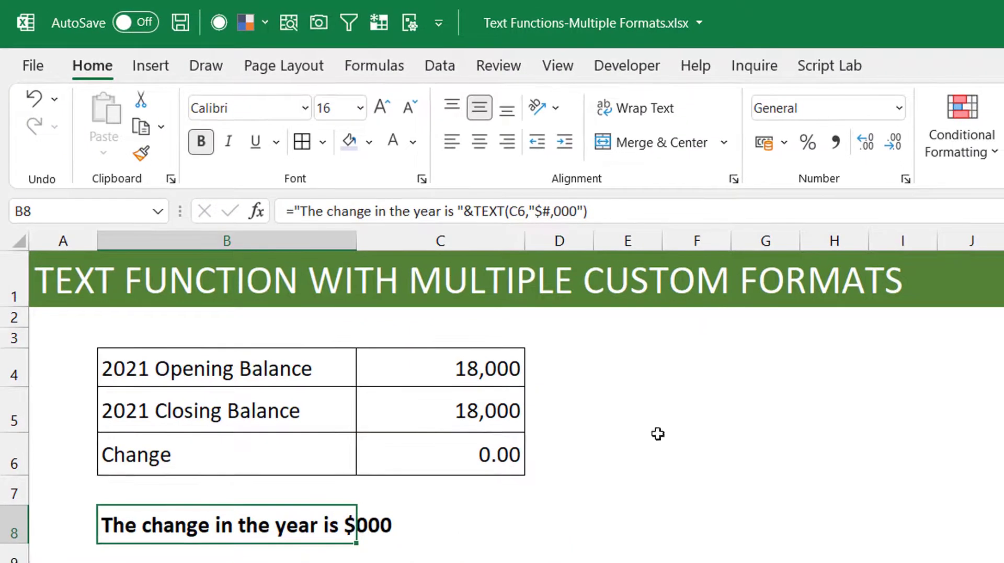
Review the custom number format codes in the Format Cells dialog for empty cell D8 without applying any.
left_click(589, 523)
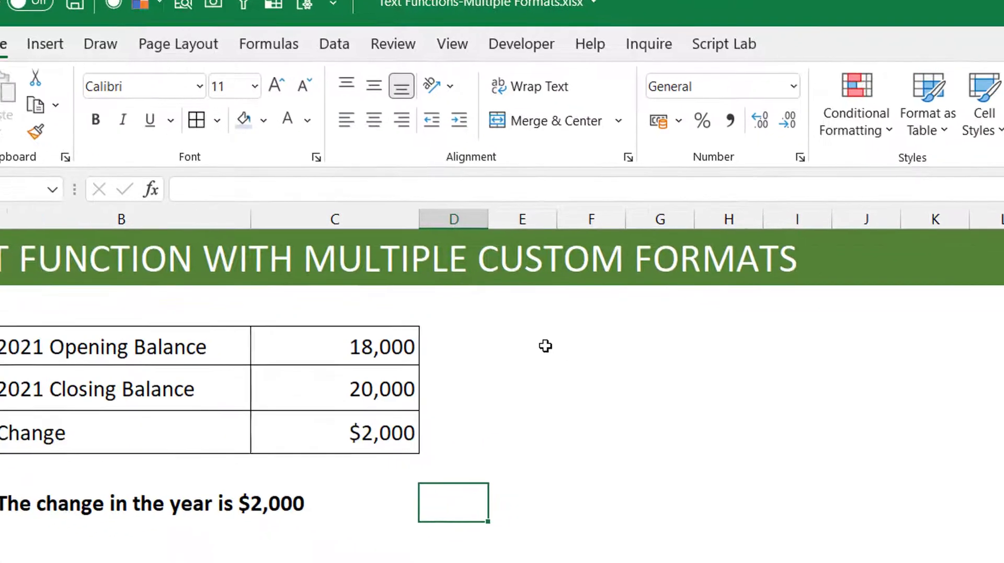
key("ctrl+1")
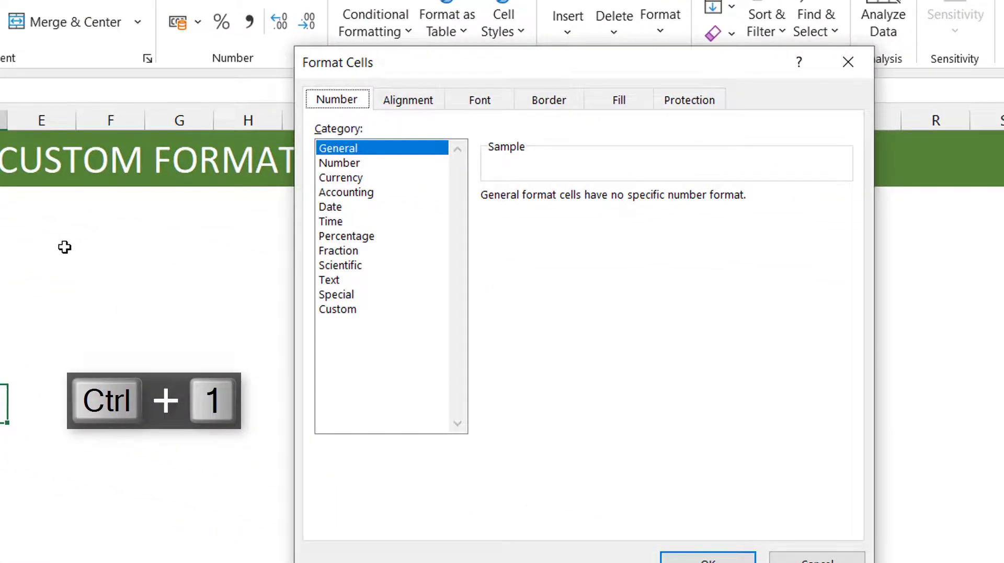
left_click(360, 309)
left_click_drag(609, 58, 345, 52)
left_click_drag(578, 253, 591, 356)
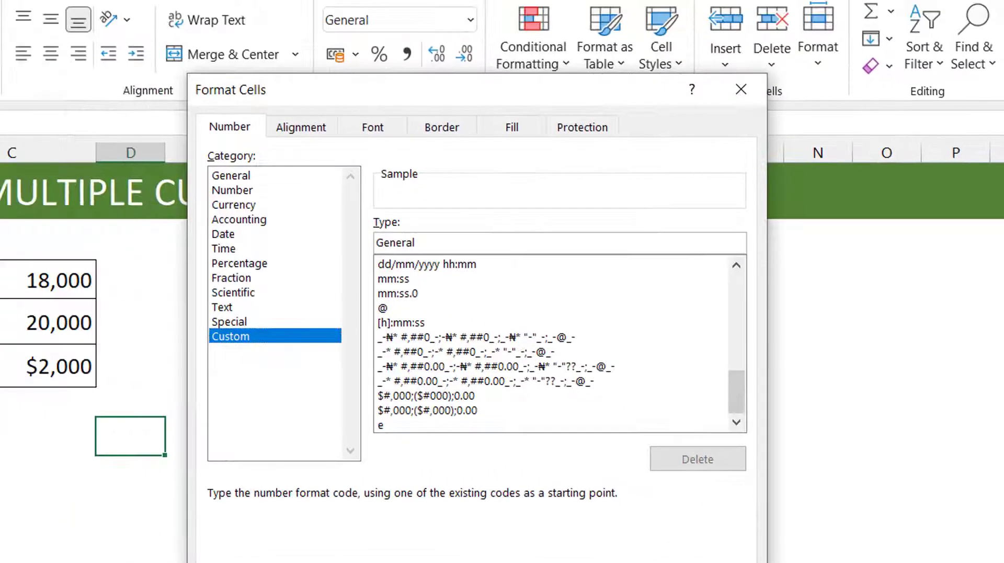
key("Escape")
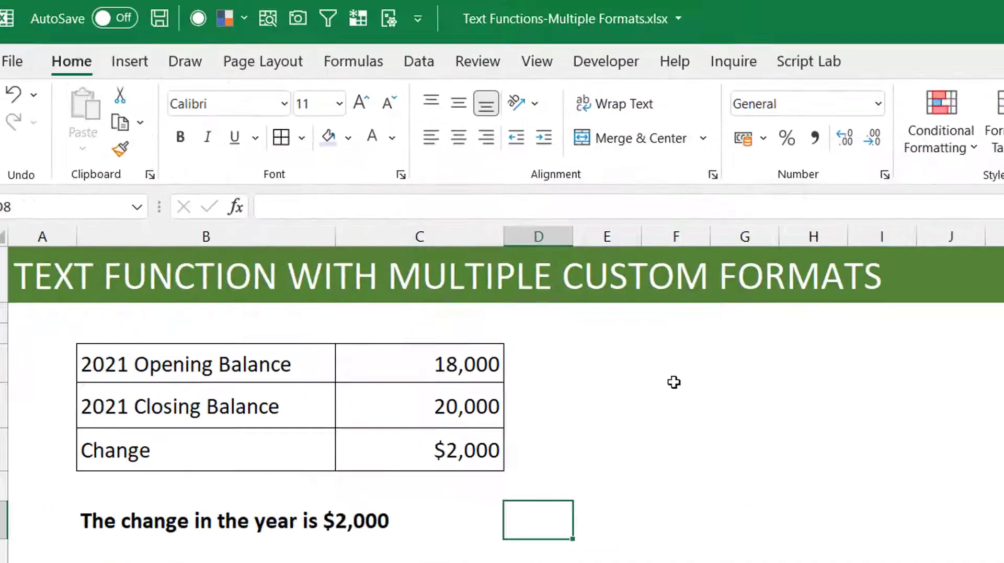
List the four format section labels Positives, Negatives, Zero and Text in cells E4 to E7.
left_click(69, 247)
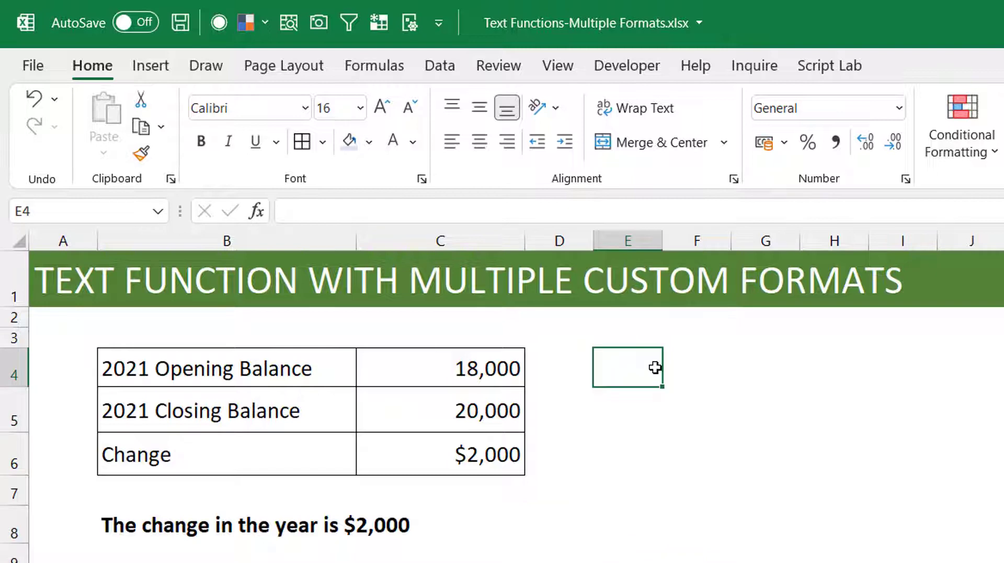
type("Posi")
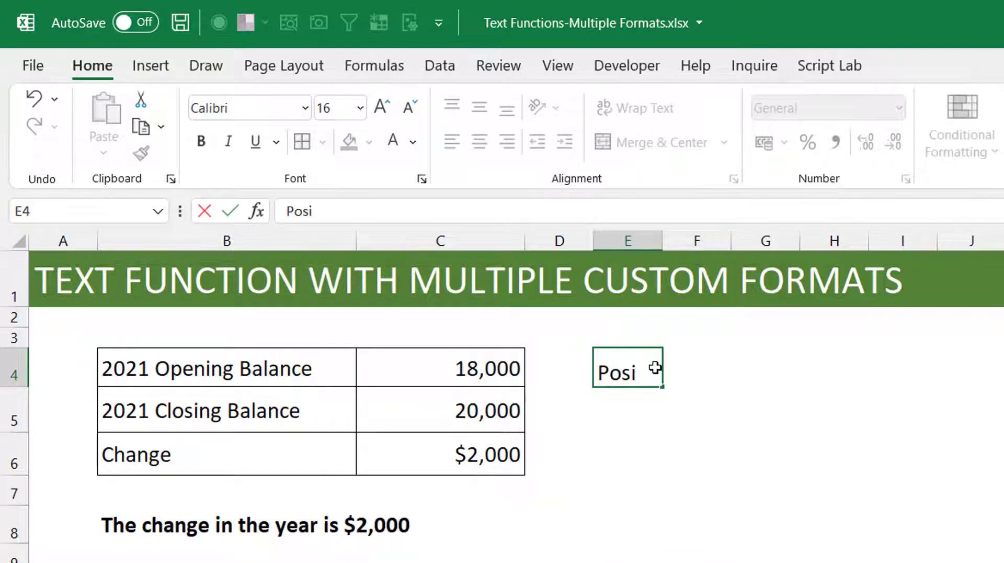
type("tive")
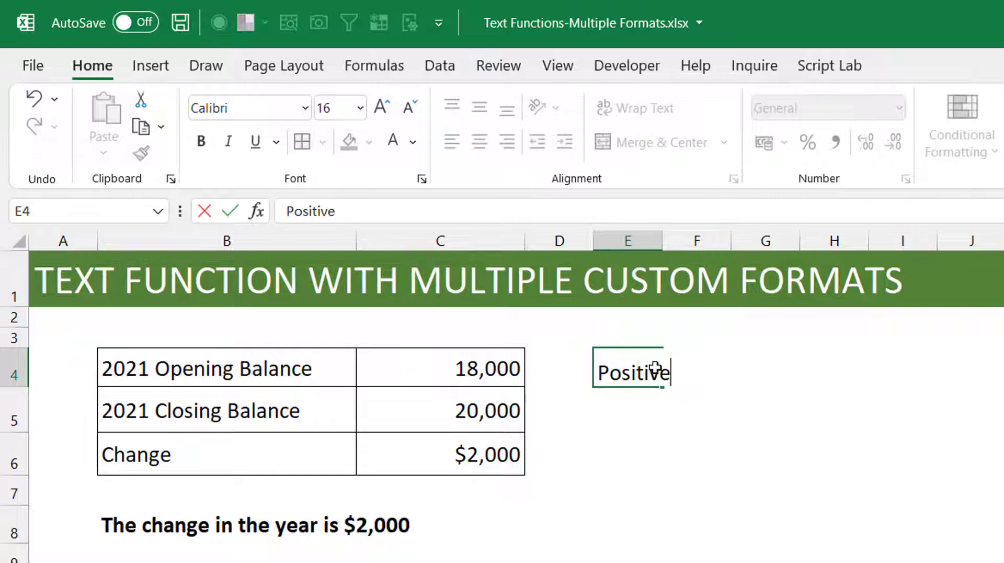
type("s")
key("Return")
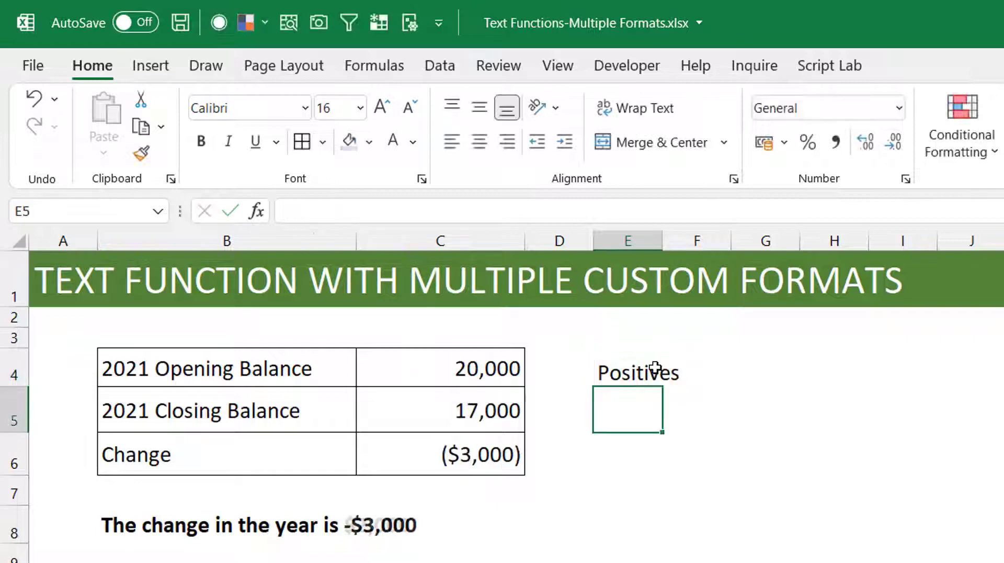
type("Negatives")
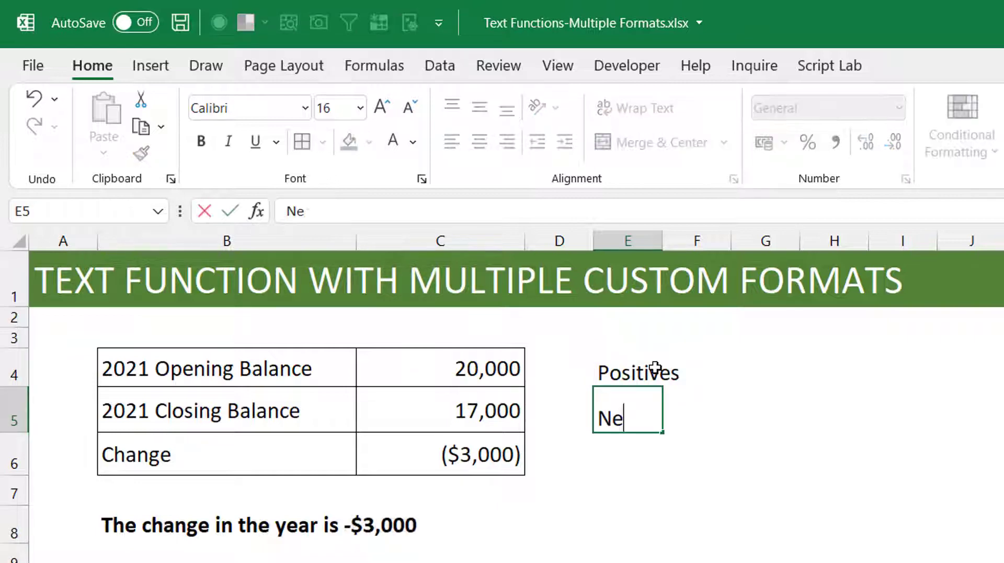
key("Return")
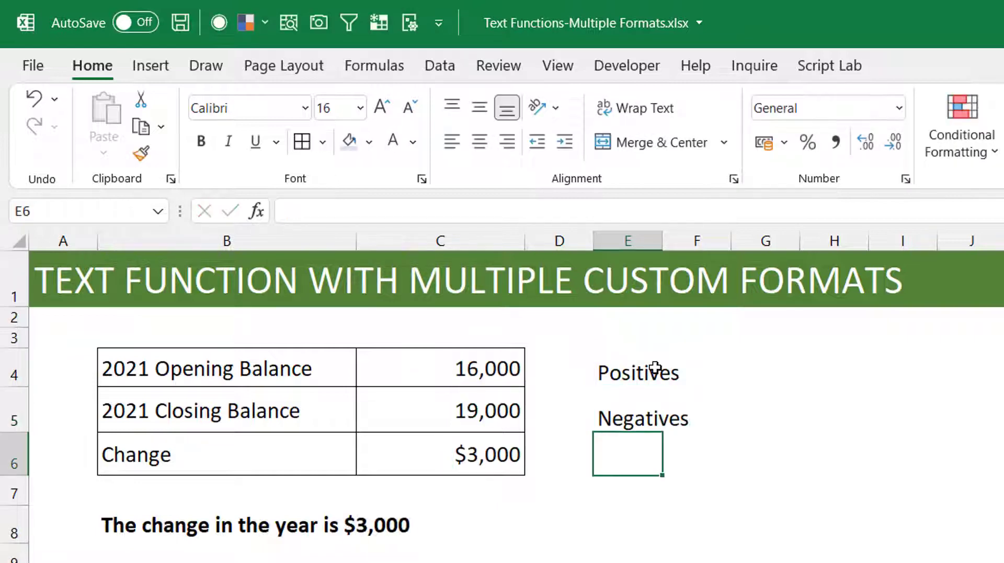
type("Zero")
key("Return")
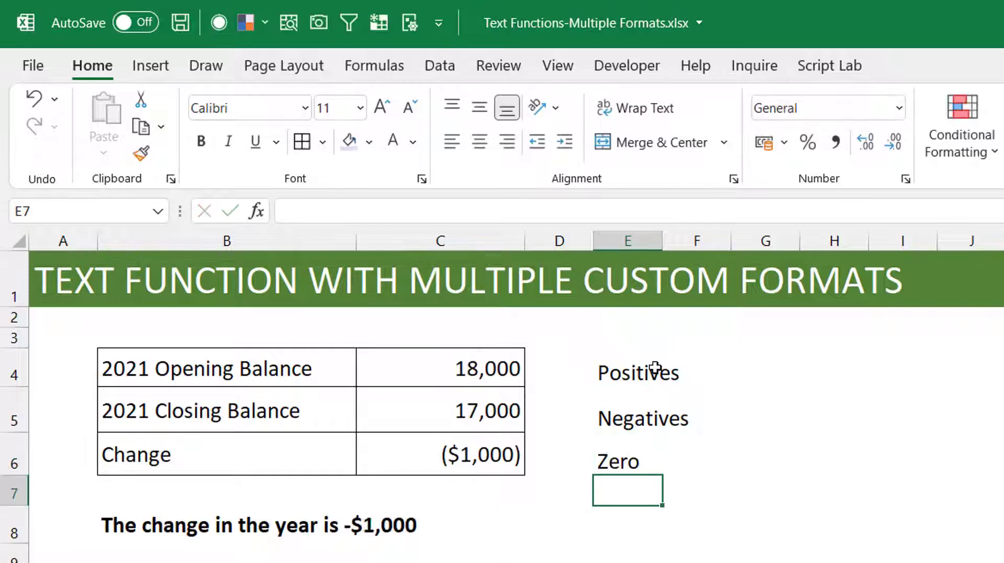
type("Text")
key("Return")
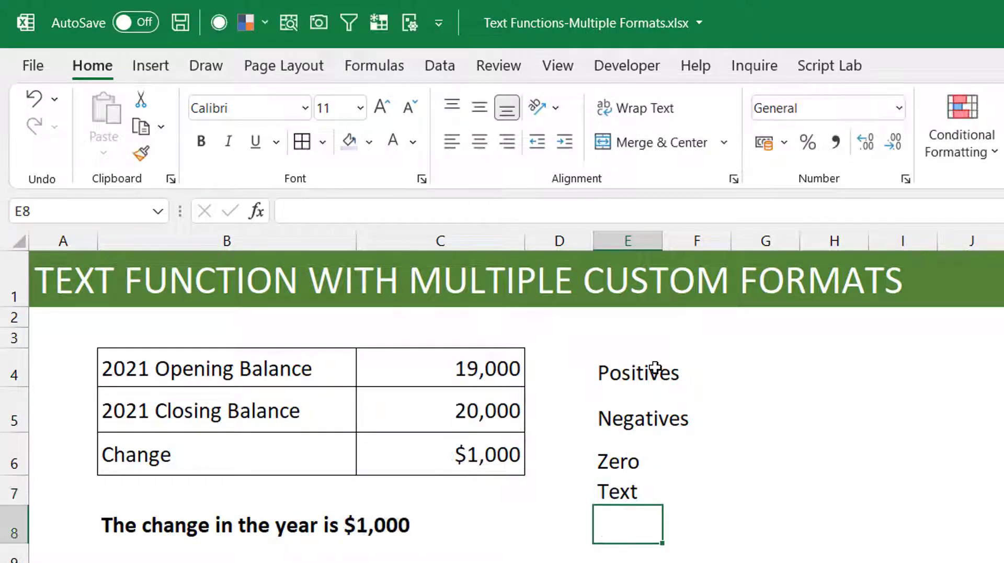
key("Up")
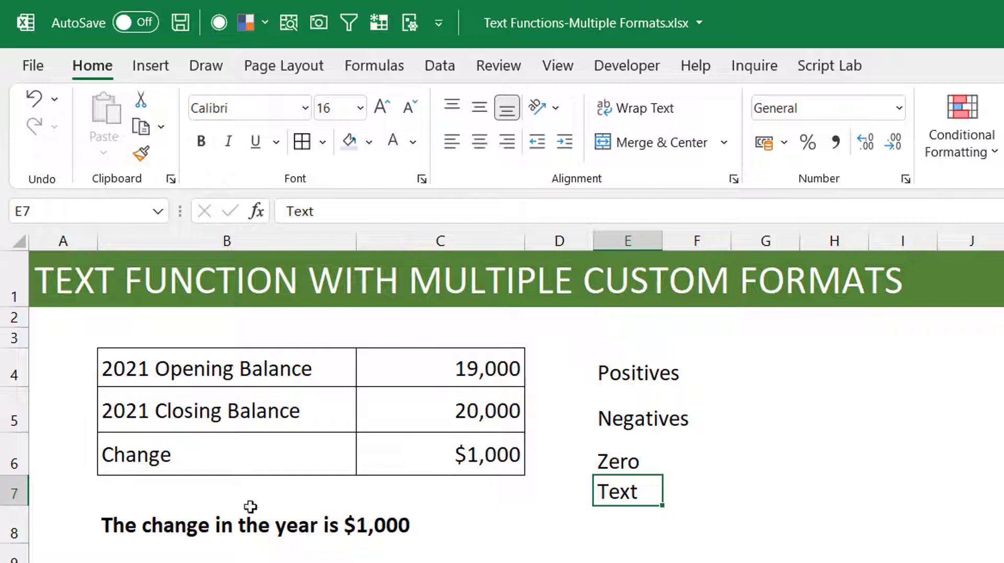
Extend the TEXT format in B8 with negative and zero sections so it reads "$#,000;($#,000.0);0.00".
left_click(193, 525)
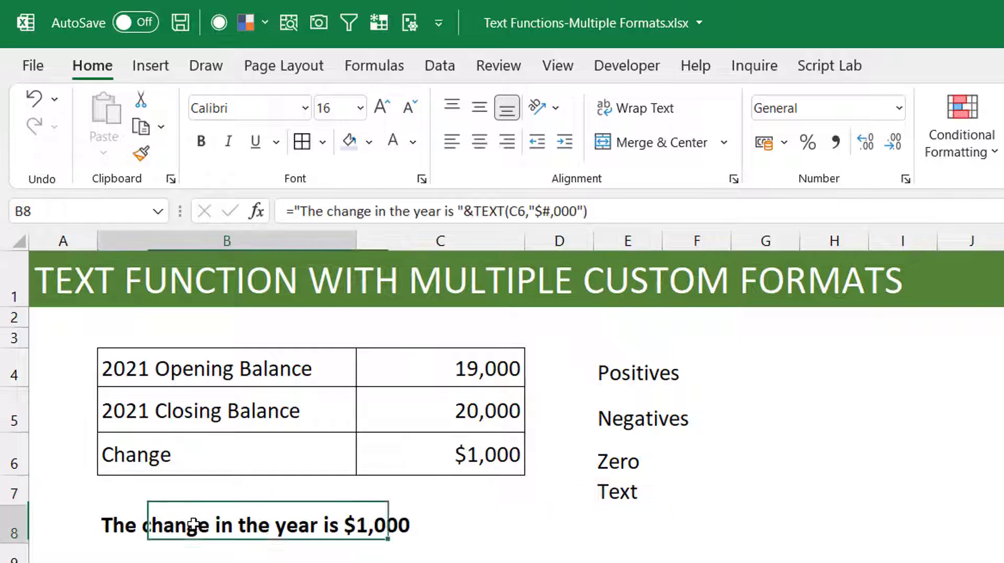
left_click(578, 212)
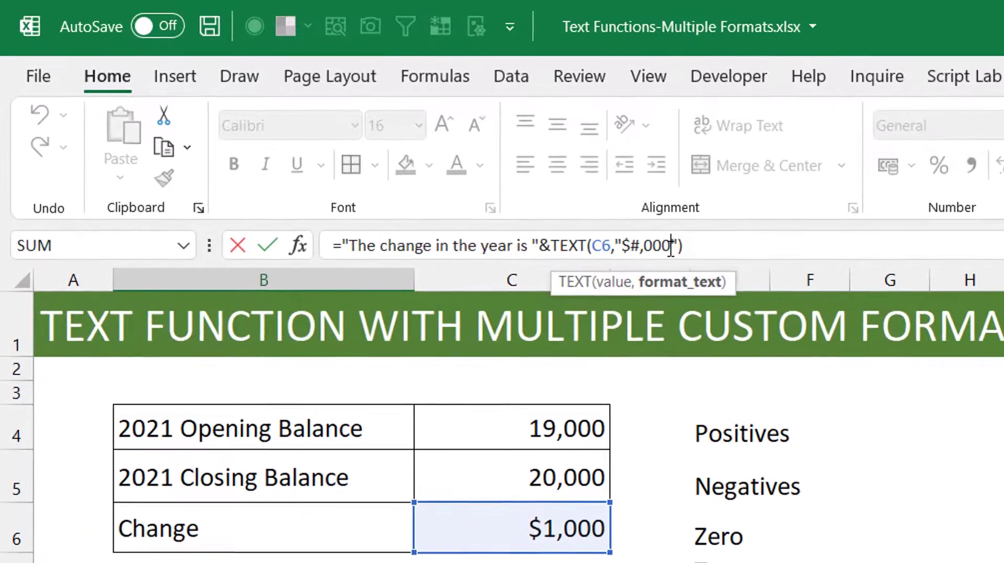
type(";")
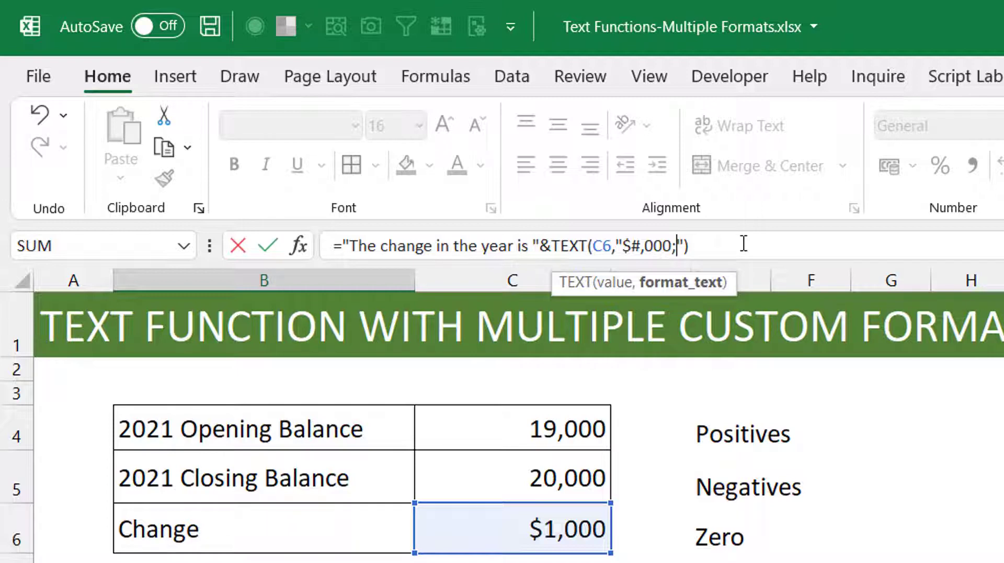
type("($")
type("#,")
type("000.0")
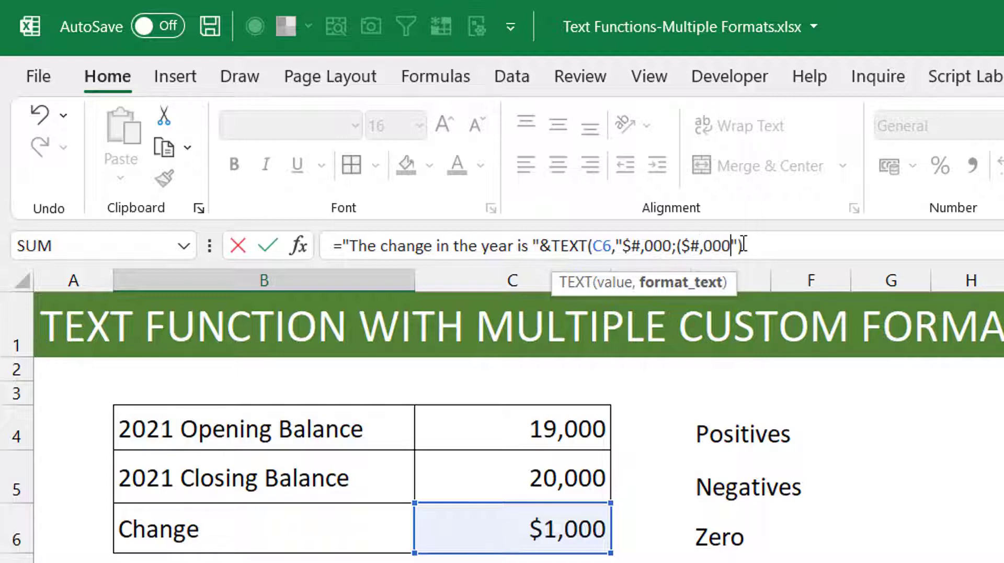
type(");")
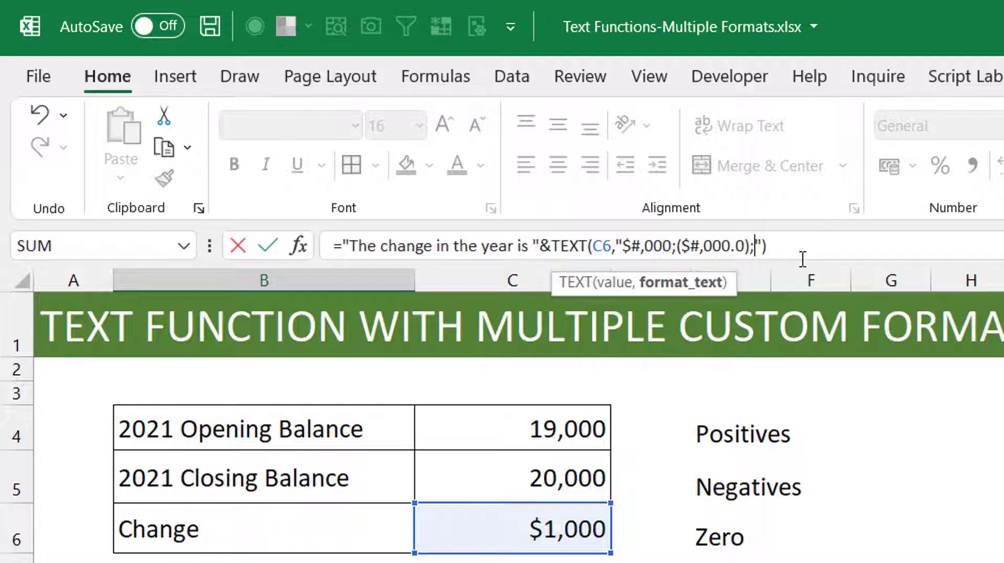
type("0.00")
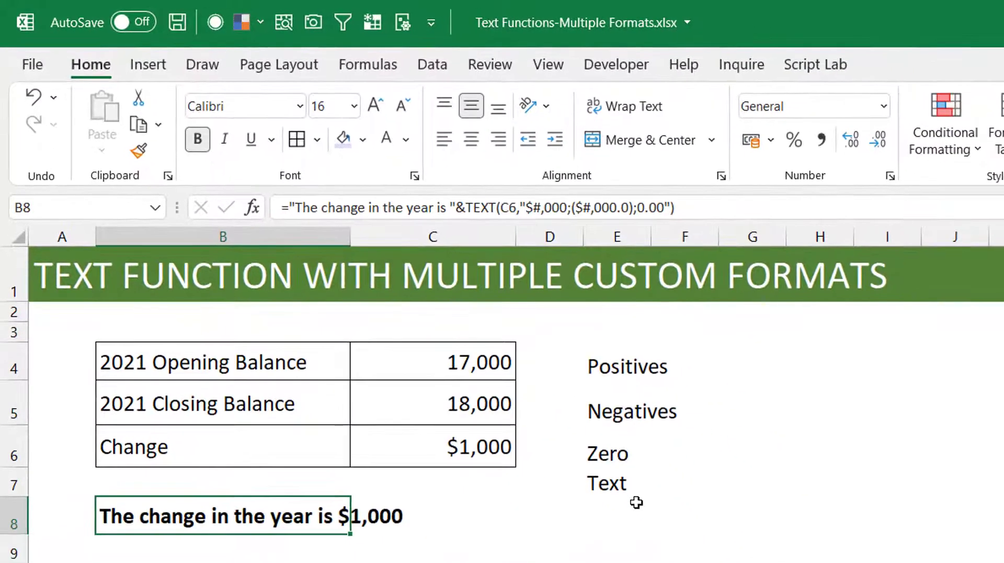
left_click(632, 508)
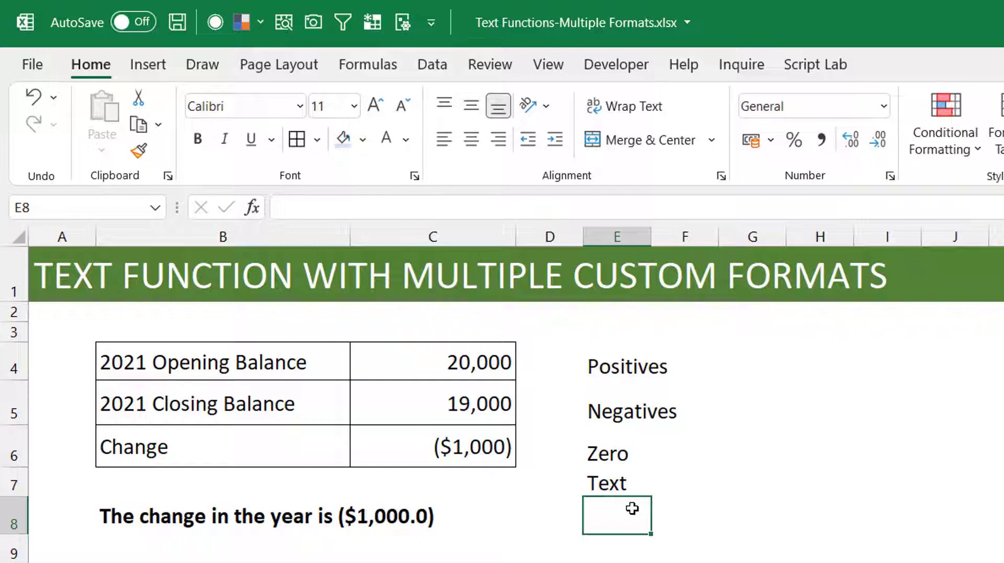
Replace the zero section of B8's TEXT format with the unquoted word zero, giving "$#,000;($#,000.0);zero".
left_click(136, 517)
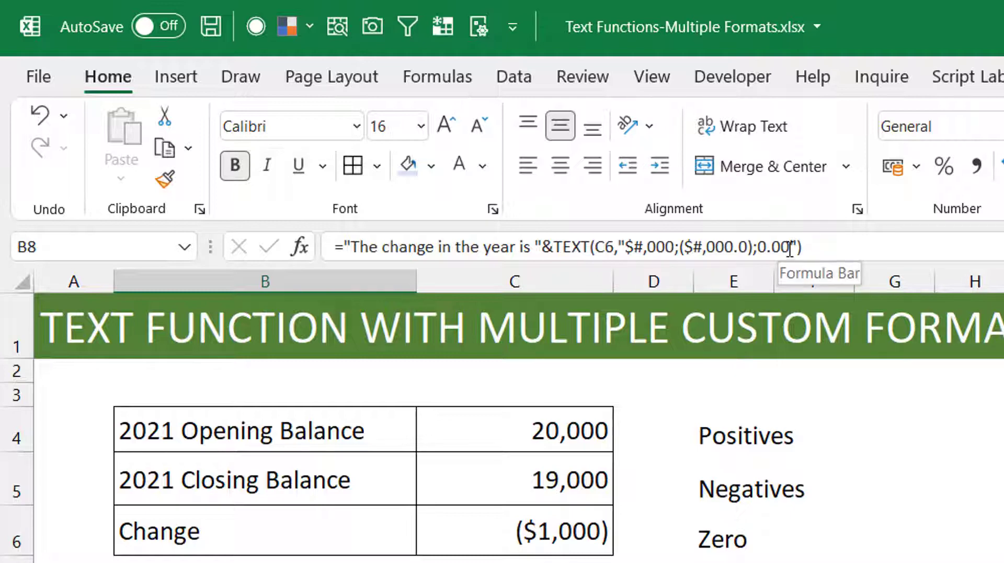
left_click(790, 247)
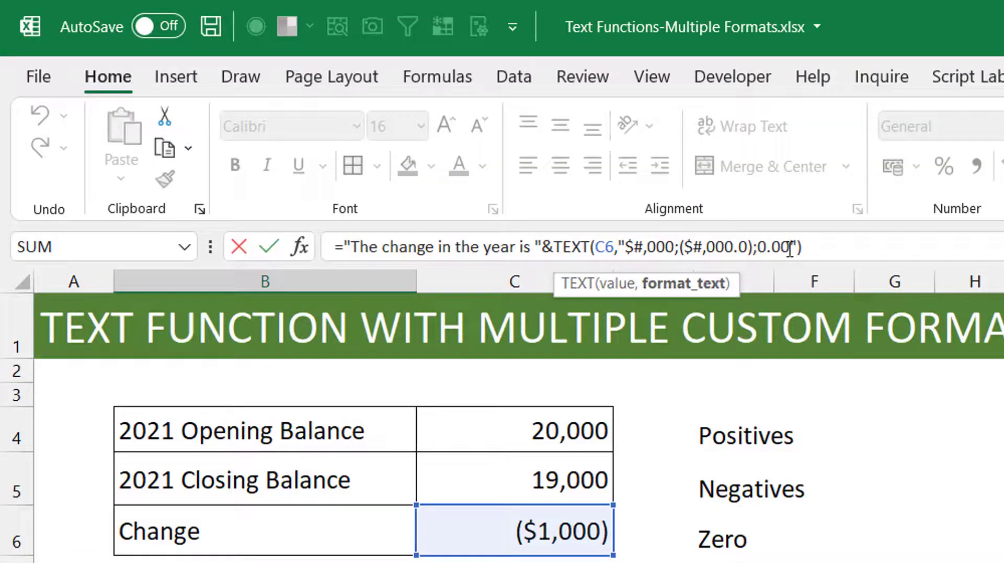
key("BackSpace")
key("BackSpace")
key("BackSpace")
key("BackSpace")
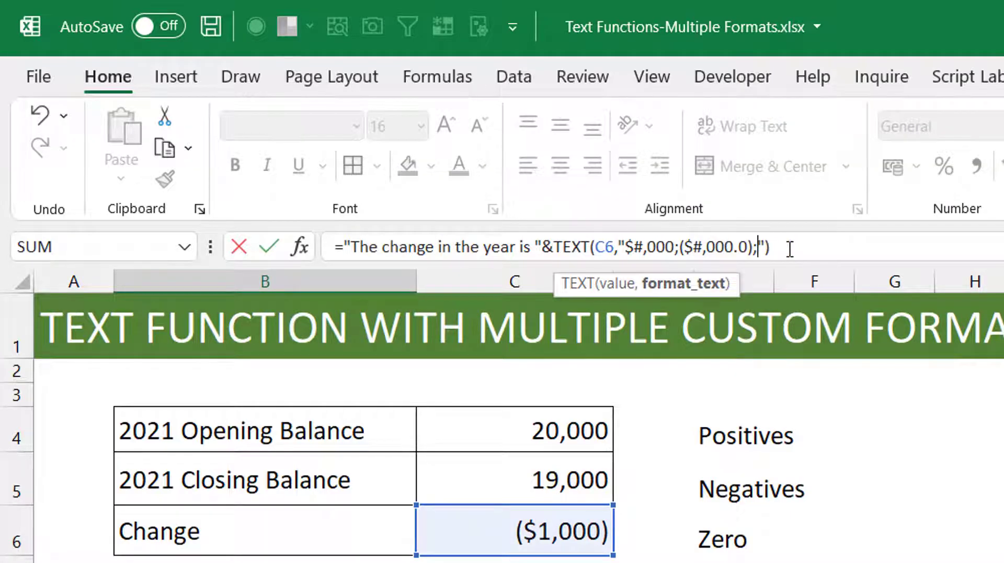
type("zero")
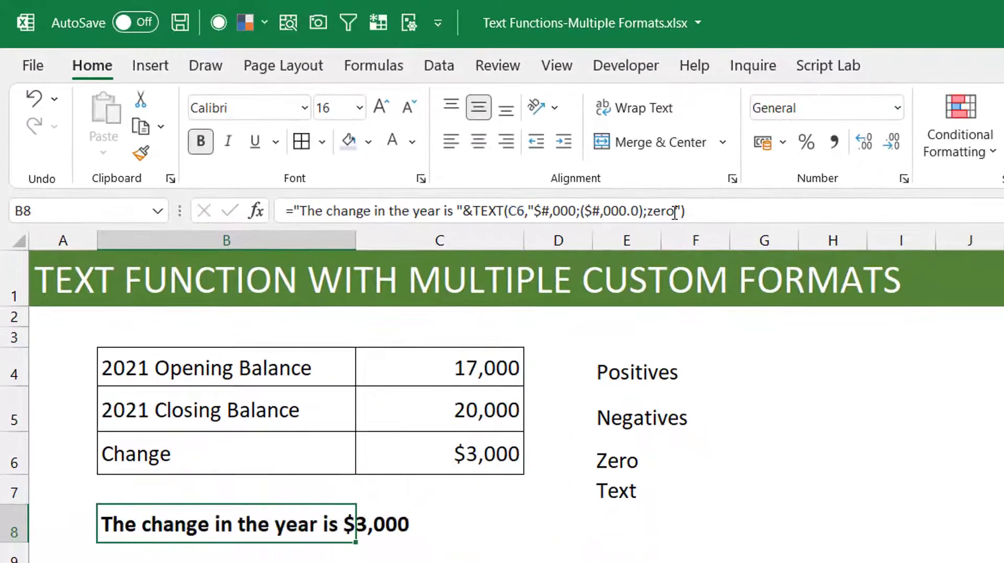
right_click(644, 509)
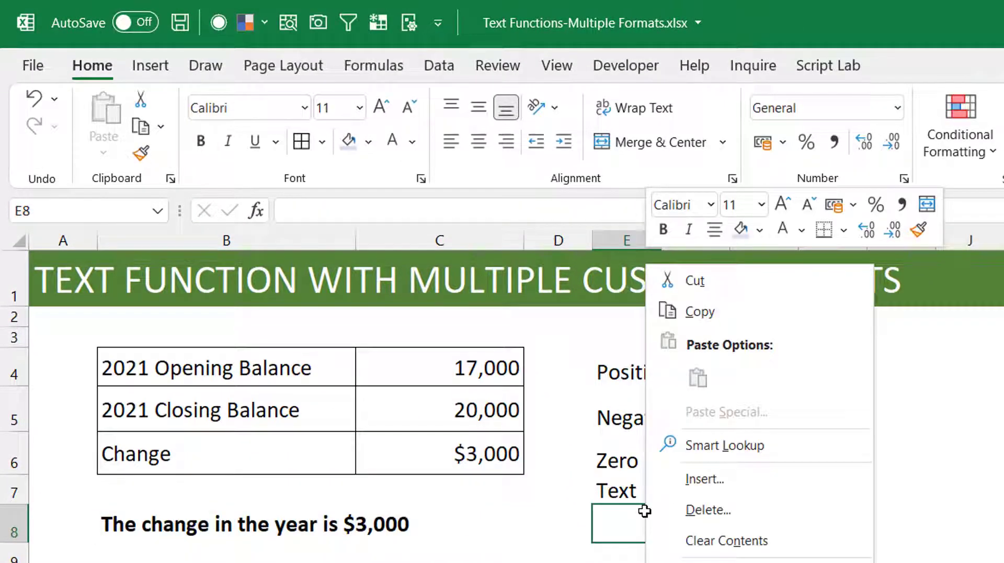
key("Escape")
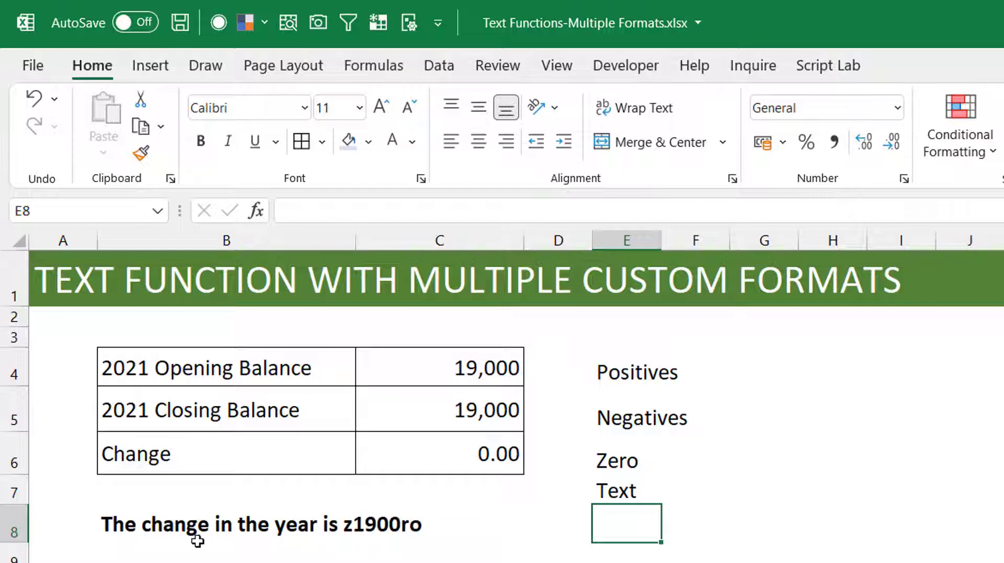
Try to enclose the word zero in B8's TEXT format in one pair of quotation marks, giving "zero".
left_click(134, 520)
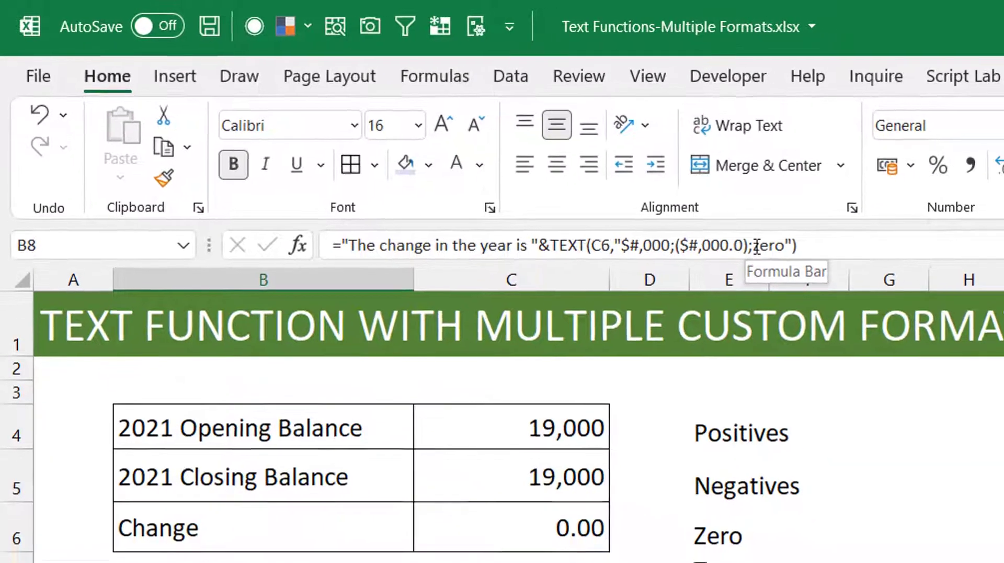
left_click(791, 256)
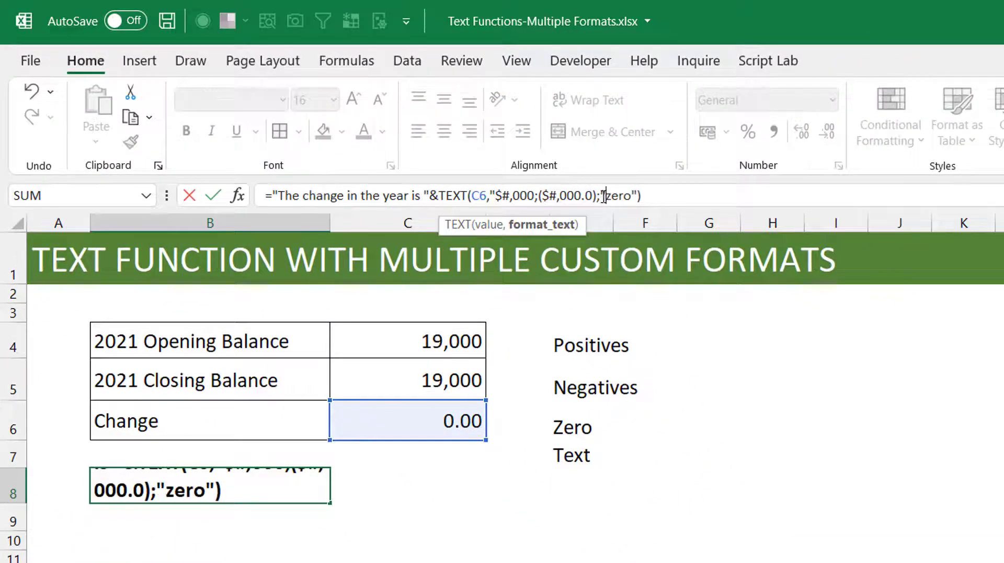
left_click(631, 197)
type("\"")
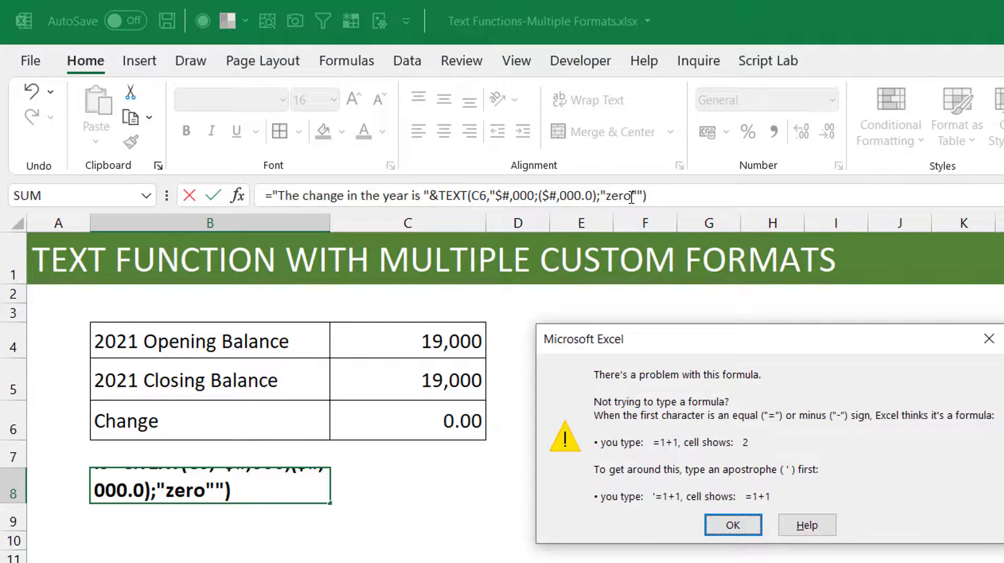
key("Return")
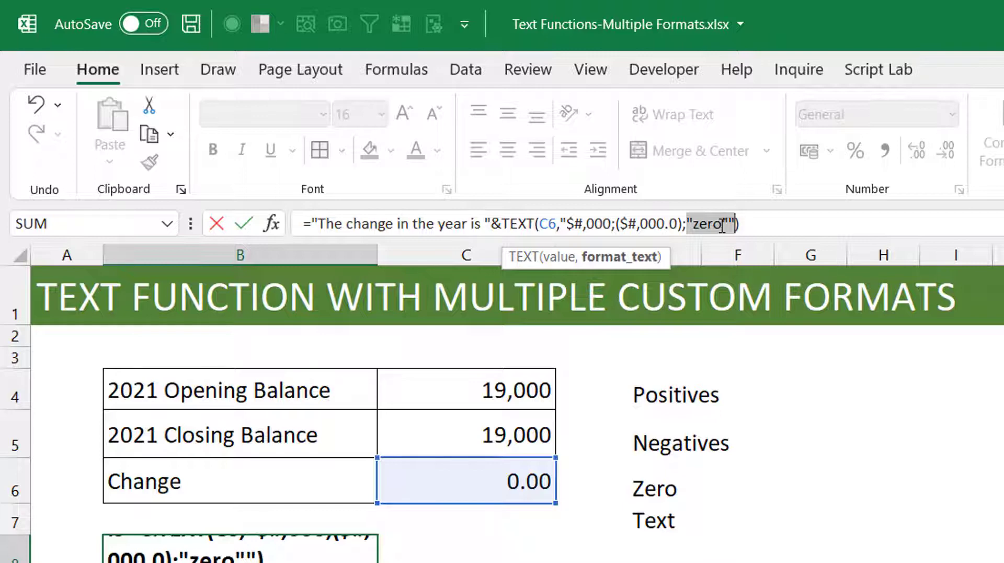
Double the quotation marks around zero in B8's TEXT format so that section reads ""zero"".
left_click(693, 223)
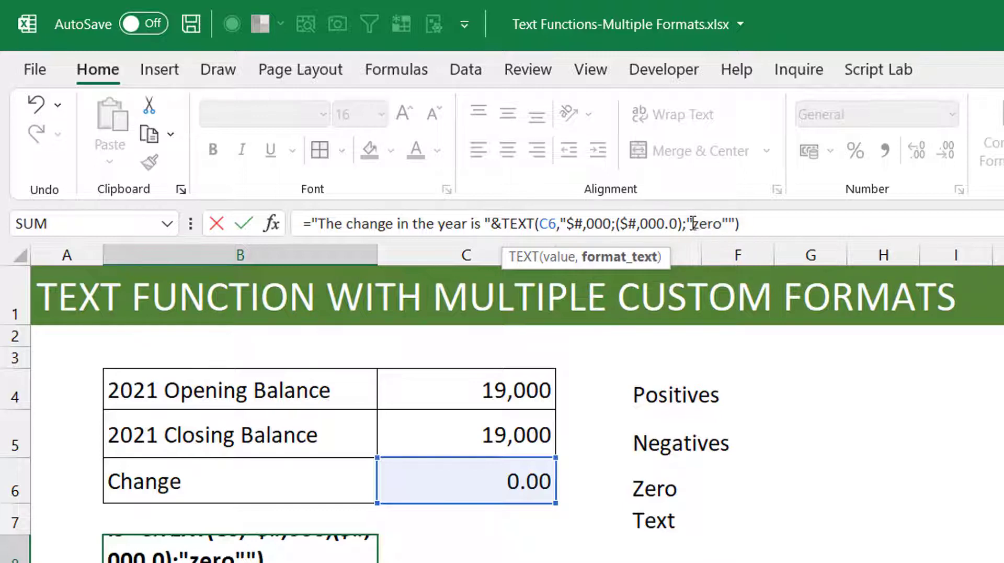
type("\"")
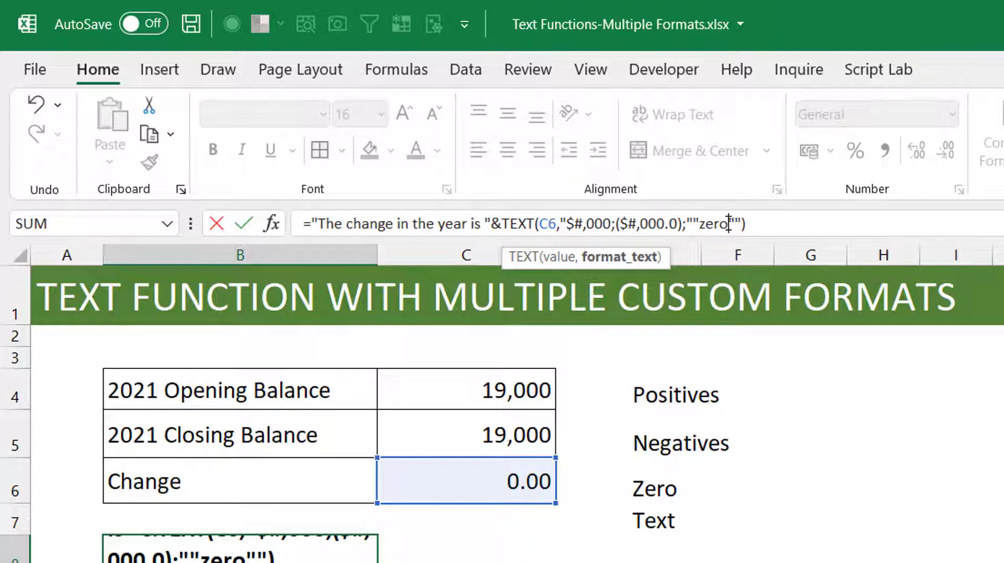
type("\"")
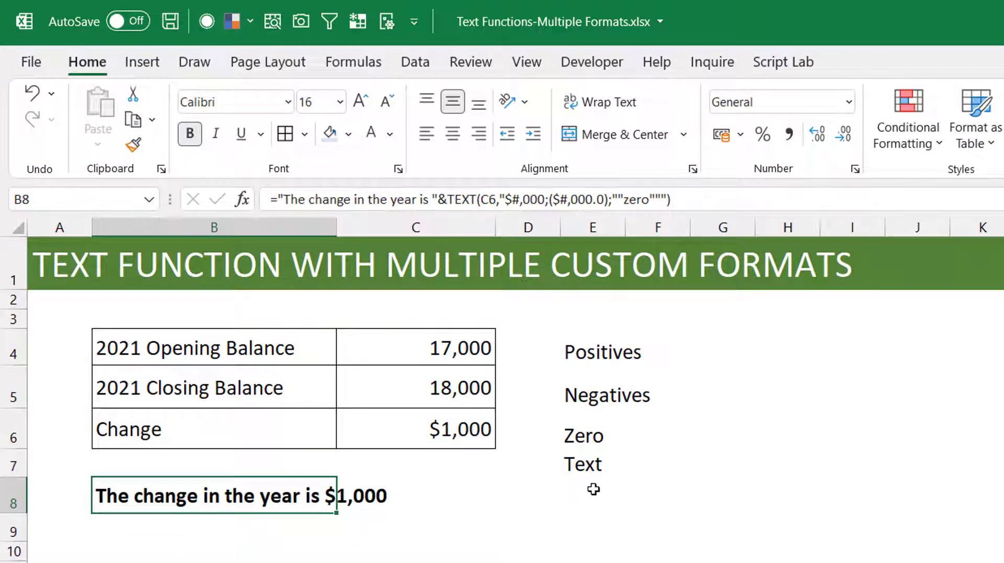
Recalculate the sheet several times to check B8's sentence against different balances, including a zero change.
left_click(595, 491)
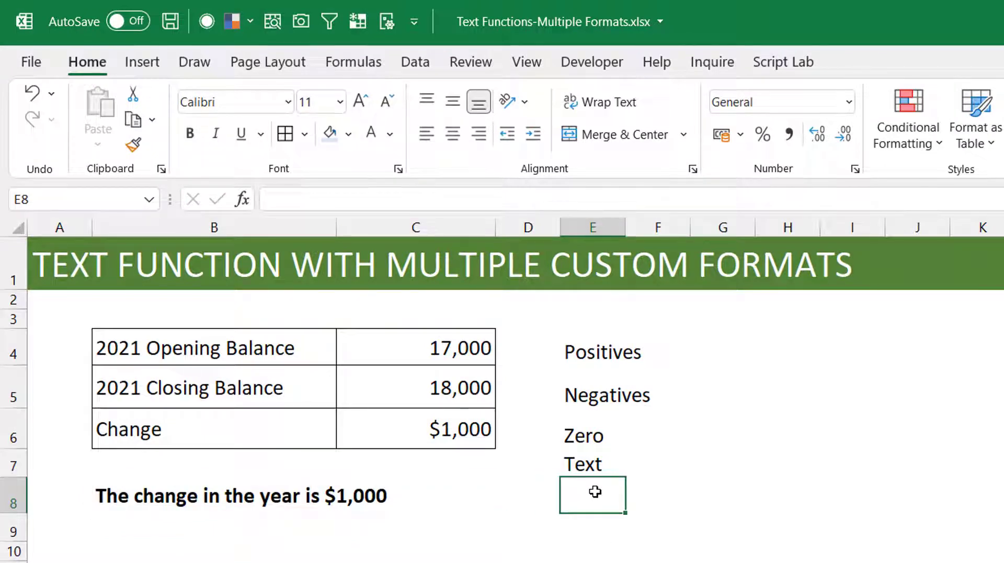
key("F9")
key("F9")
key("F9")
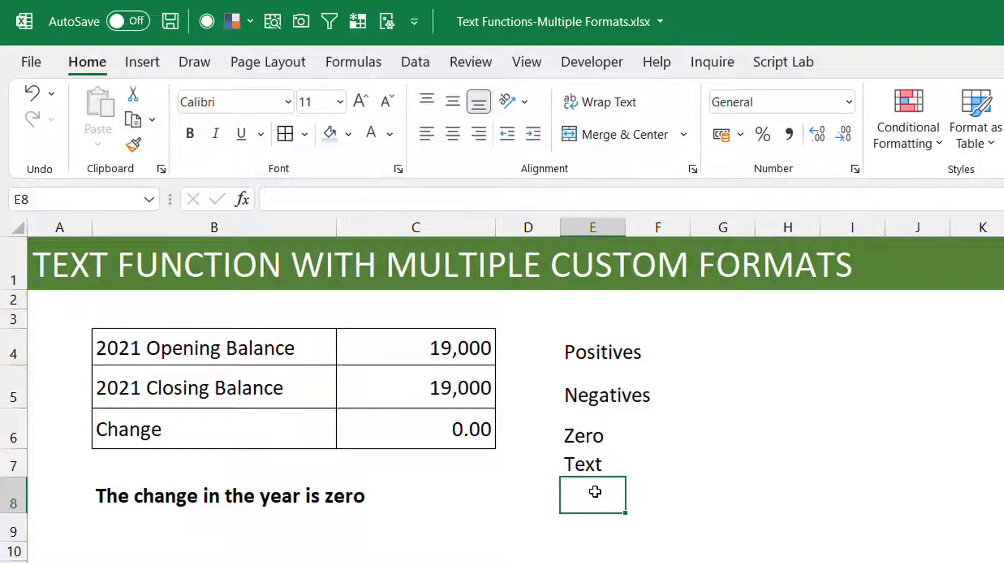
Add a space and the text ""Increase"" after $#,000 in the positive section of B8's TEXT format.
left_click(168, 498)
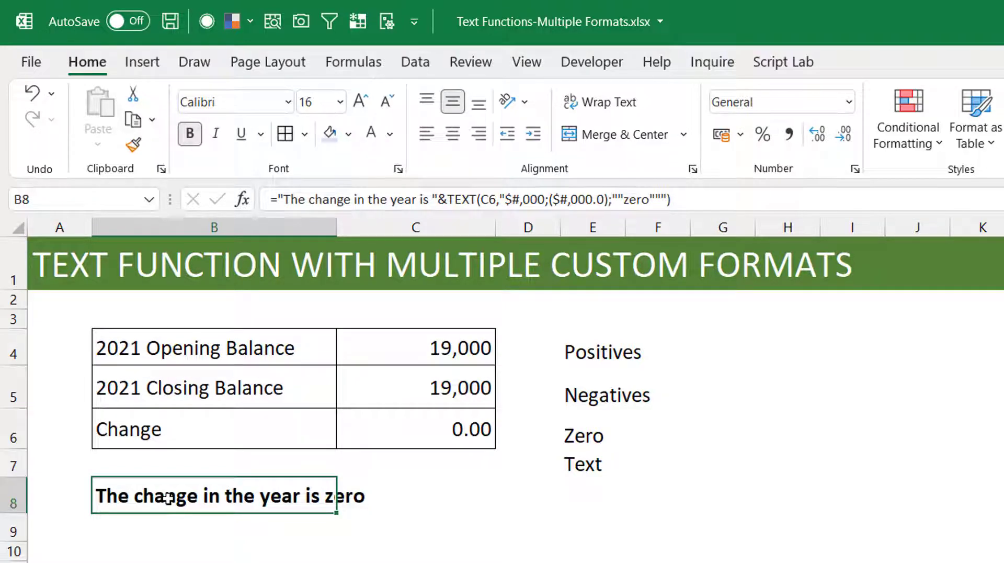
left_click(547, 199)
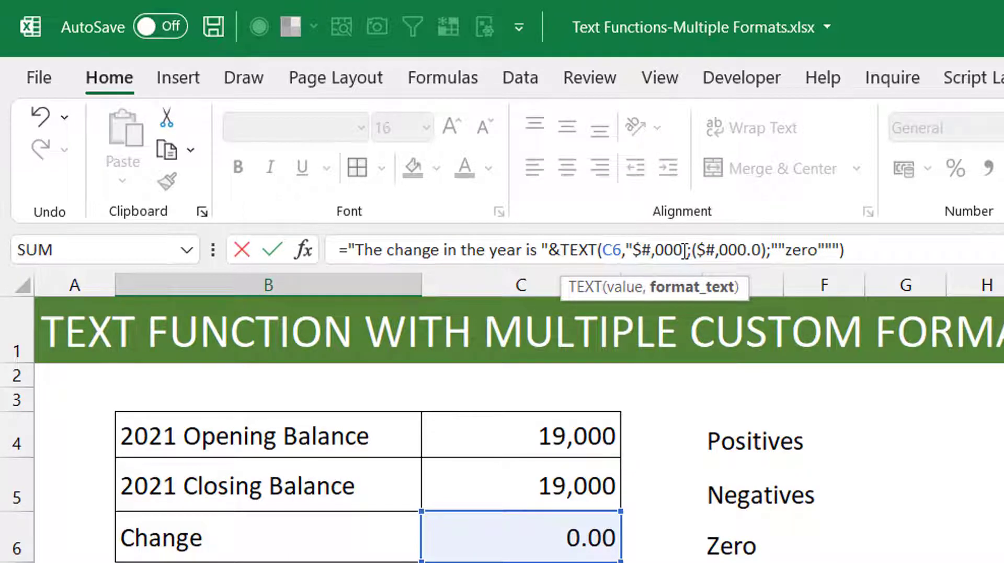
type("\"\"Inc")
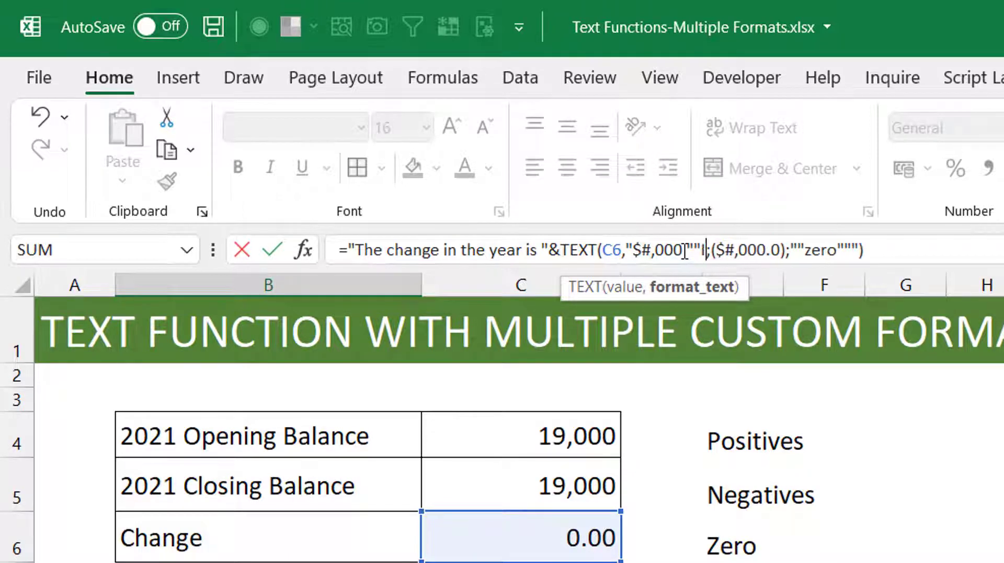
type("rease")
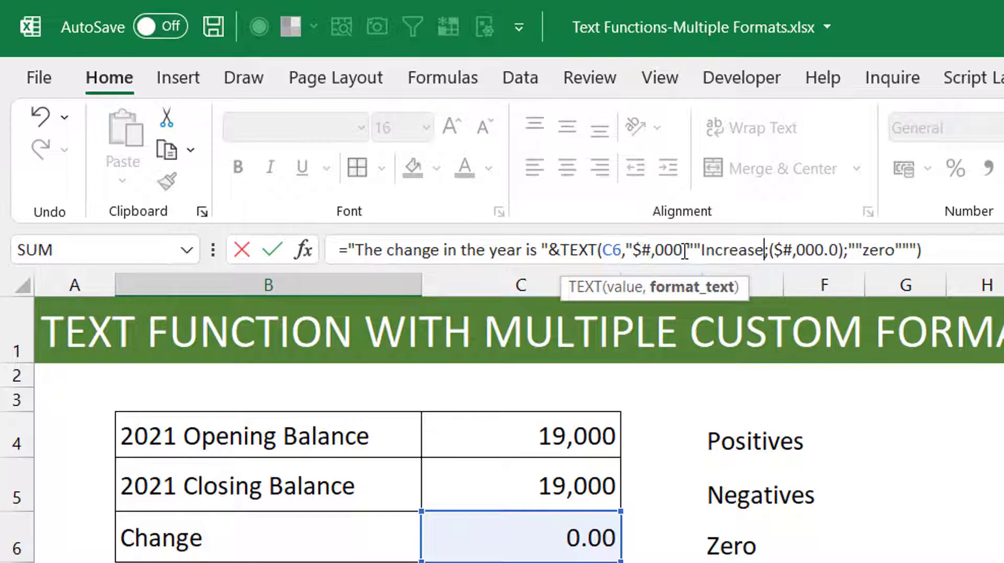
type("\"\"")
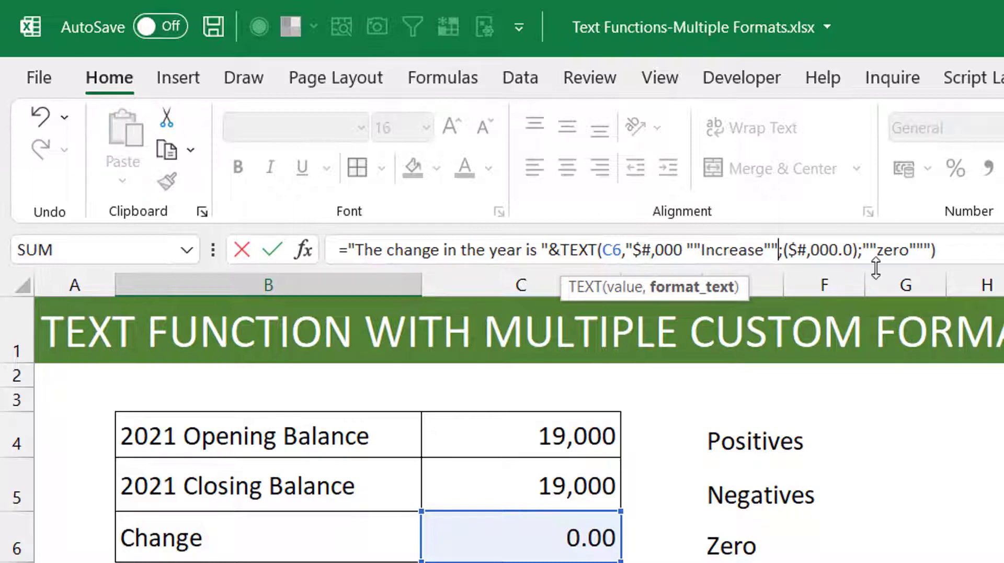
Add a space and the text ""Decrease"" after ($#,000.0) in the negative section of B8's TEXT format.
left_click(852, 251)
type(";($#,000.0) ")
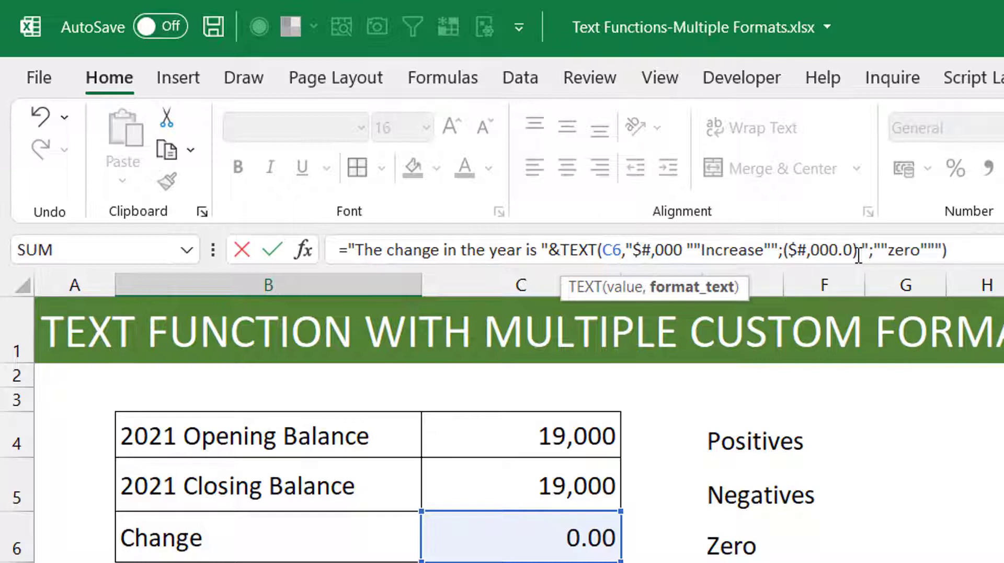
type("\"\"De")
type("crease")
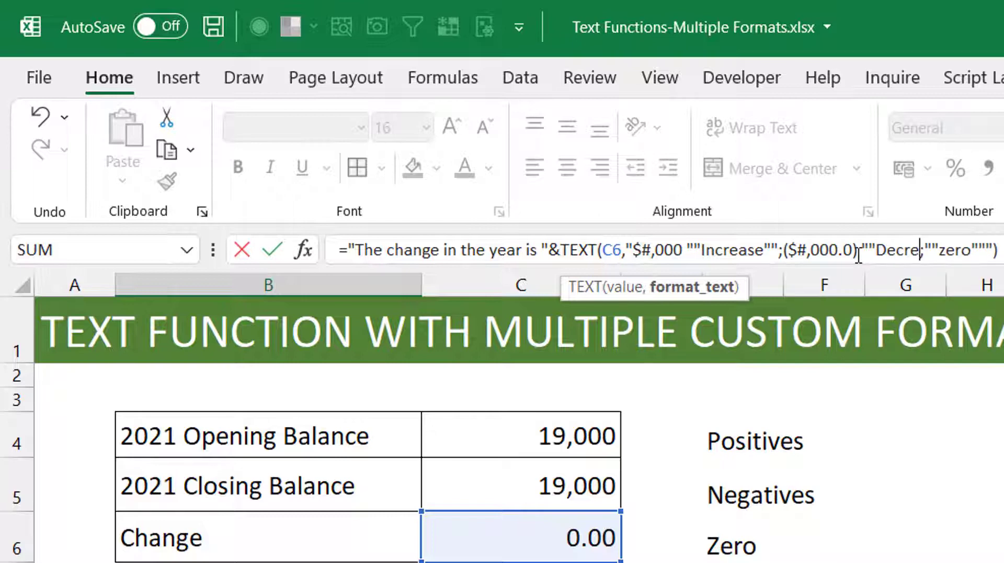
type("\"\"")
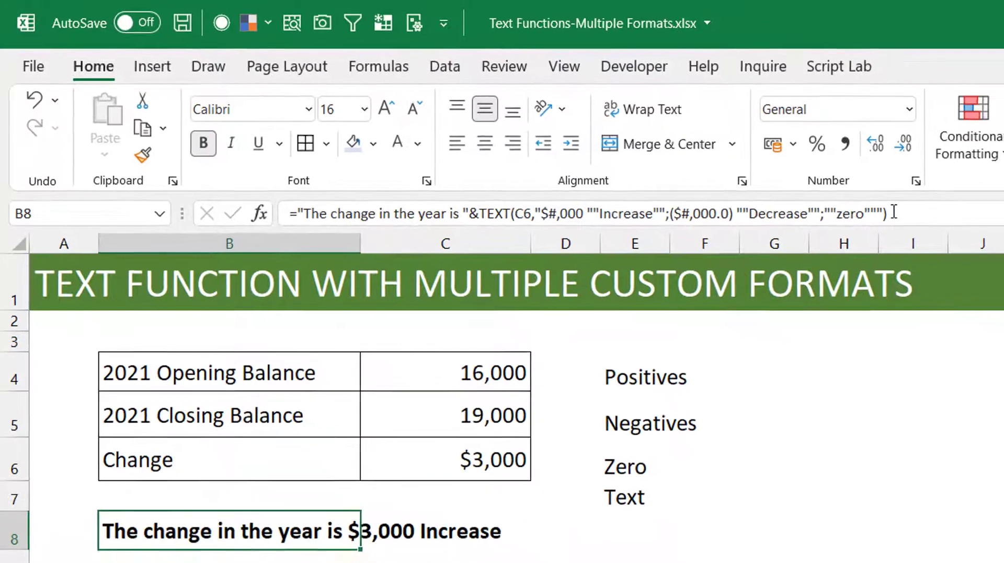
Recalculate the balances to check the Increase, Decrease and zero wording, and return to the sentence in B8.
left_click(660, 525)
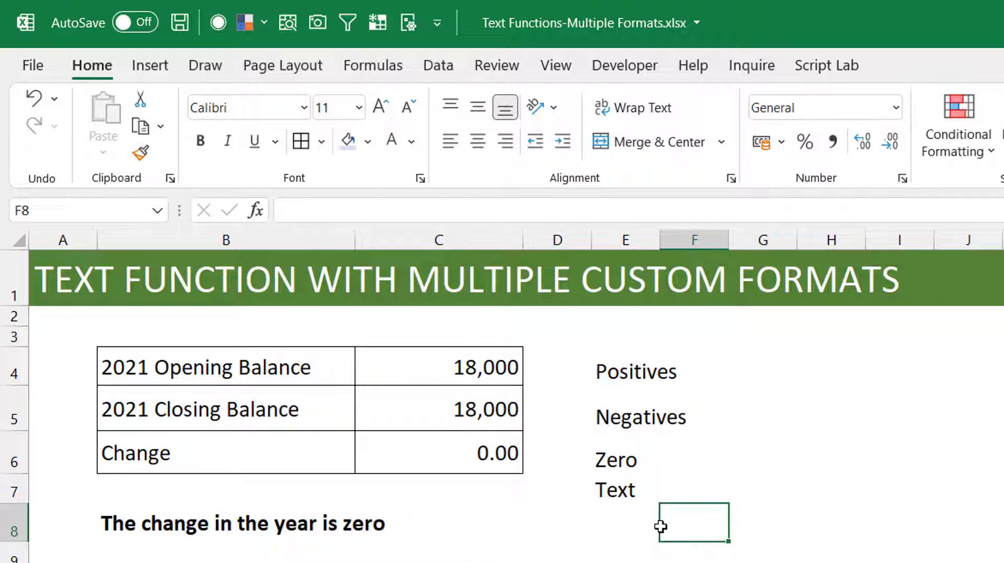
left_click(204, 525)
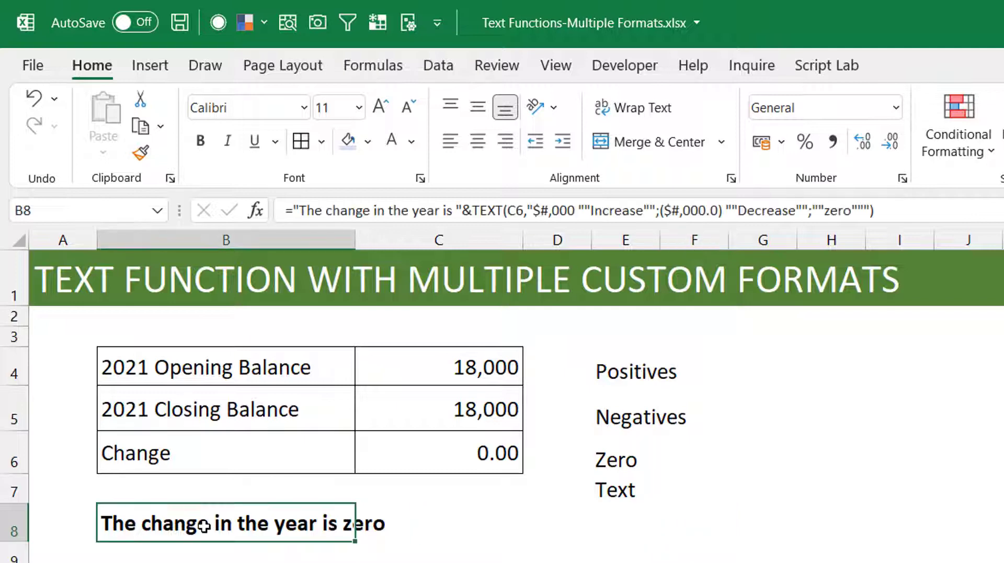